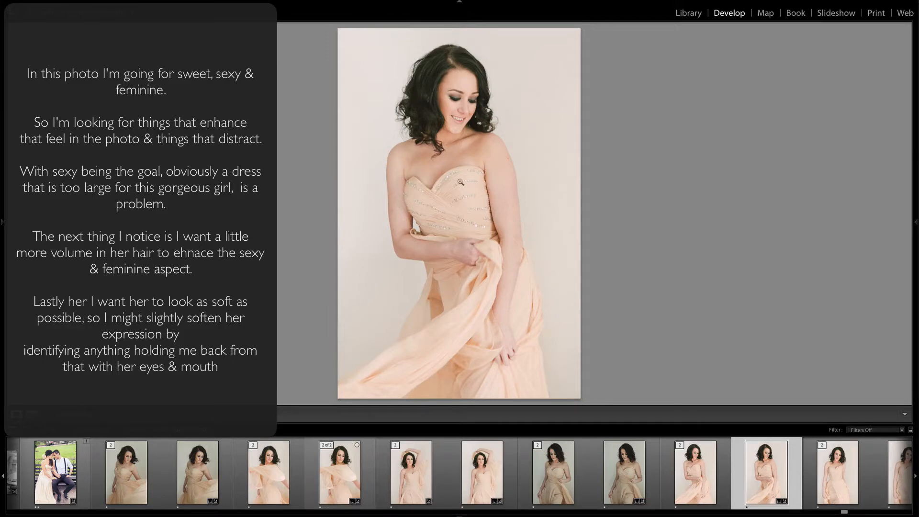
- Examine the unedited smiling portrait up close, checking the hair, facial expression, bodice and skirt
click(447, 150)
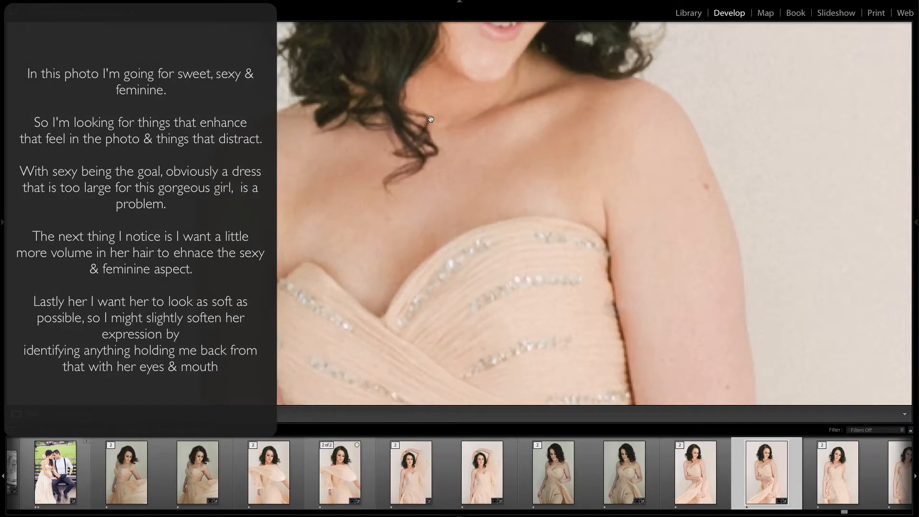
drag(430, 102, 431, 262)
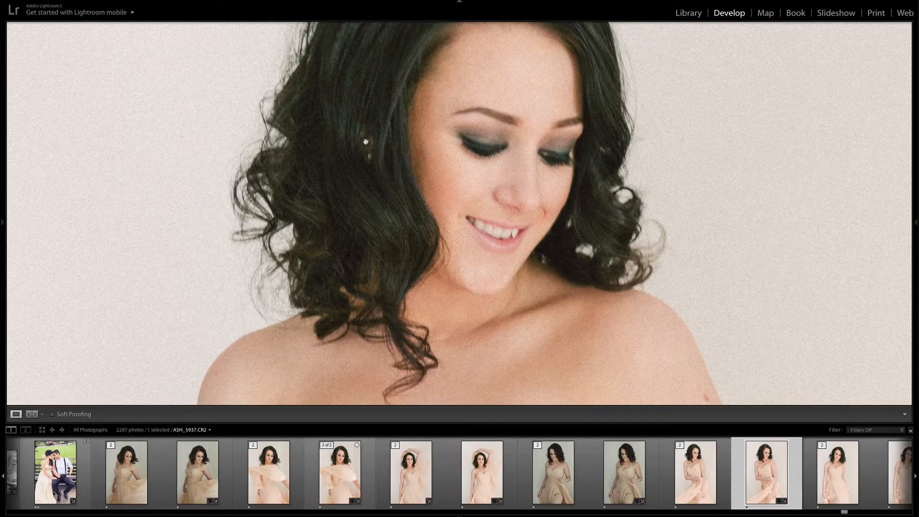
scroll(348, 157, up, 5)
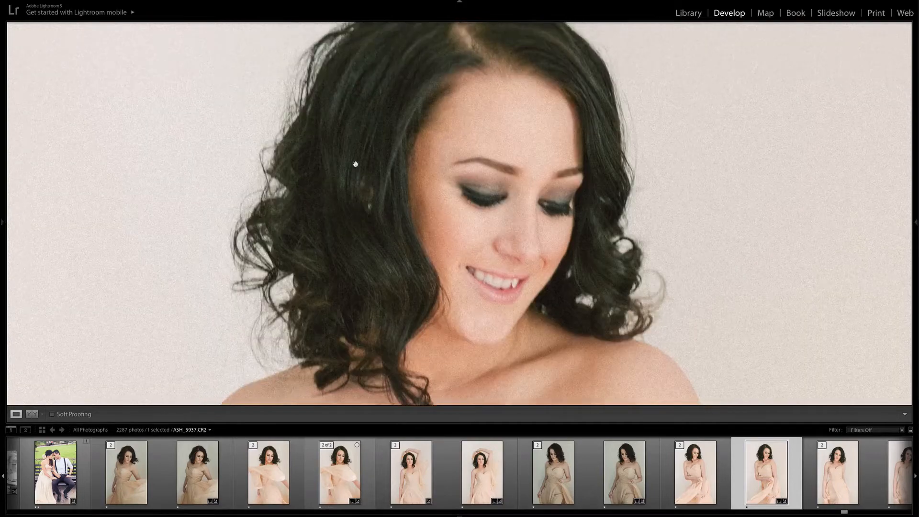
scroll(380, 79, up, 2)
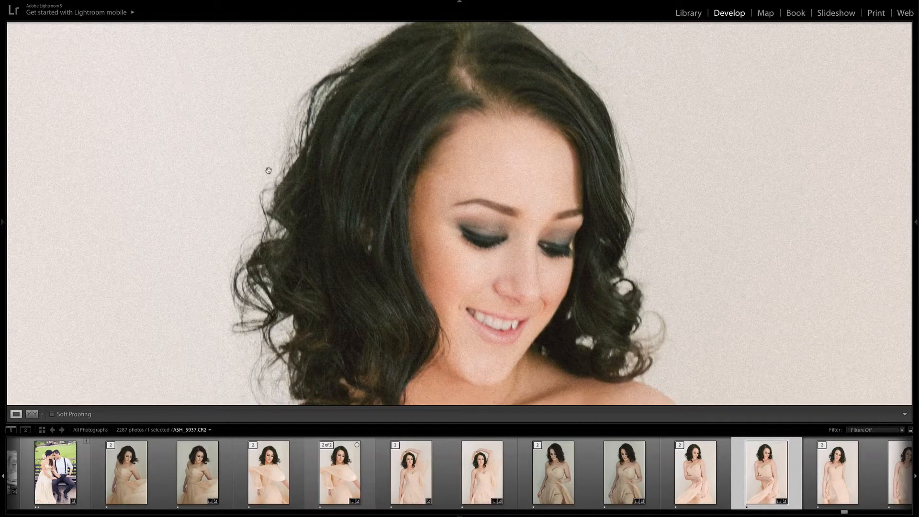
scroll(298, 271, down, 15)
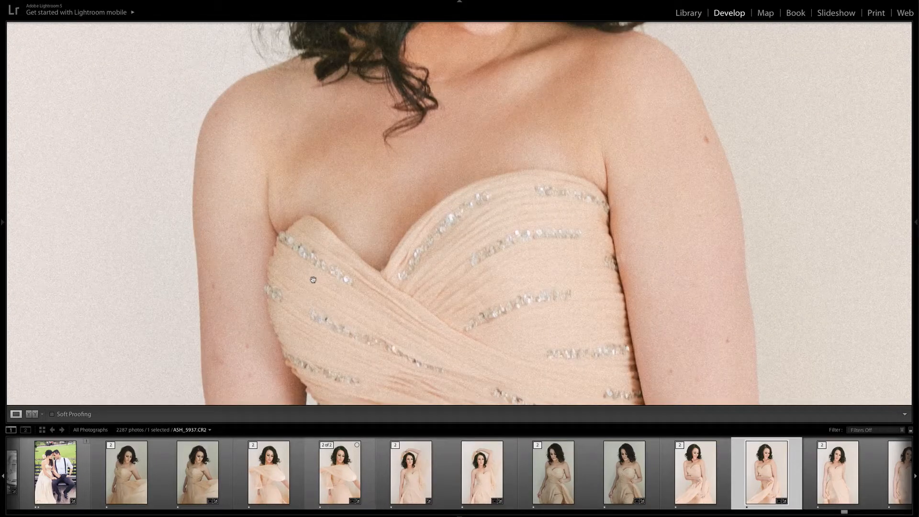
scroll(314, 280, down, 10)
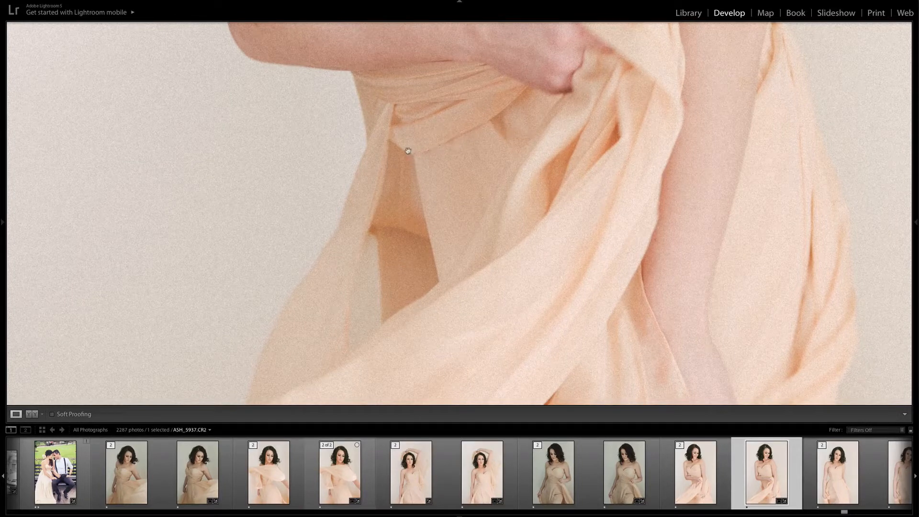
click(409, 288)
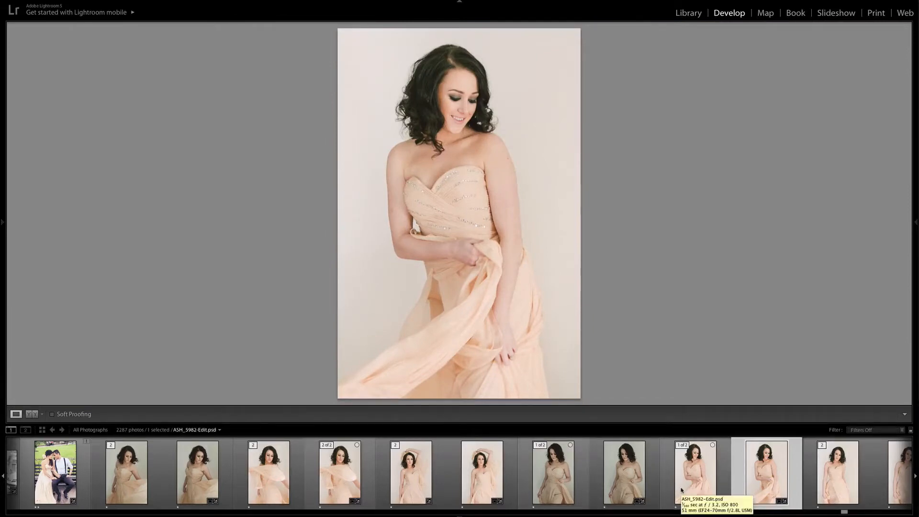
- Compare the retouched ASH_5982-Edit.psd with its unedited original
click(682, 491)
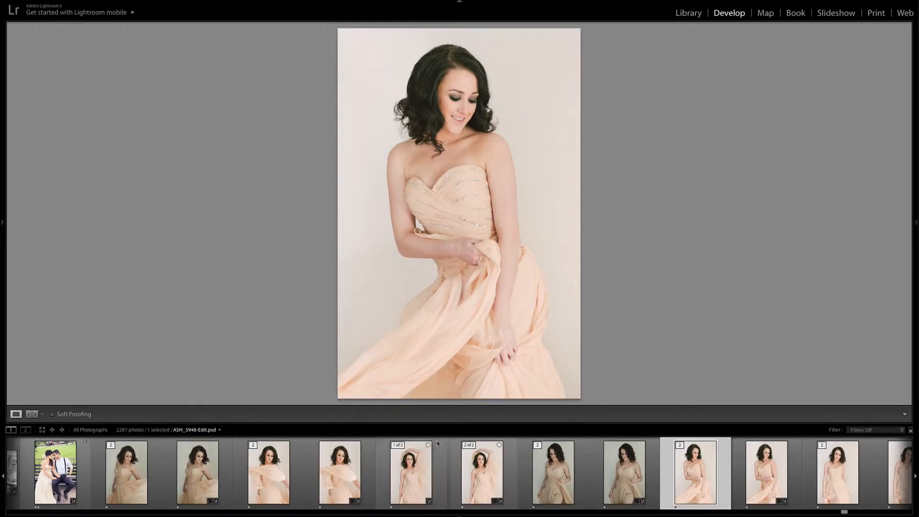
key(Right)
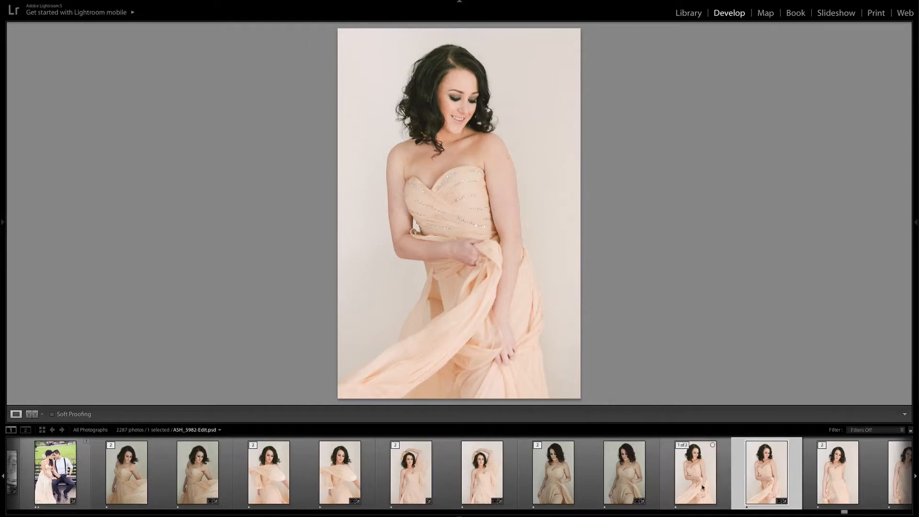
click(692, 485)
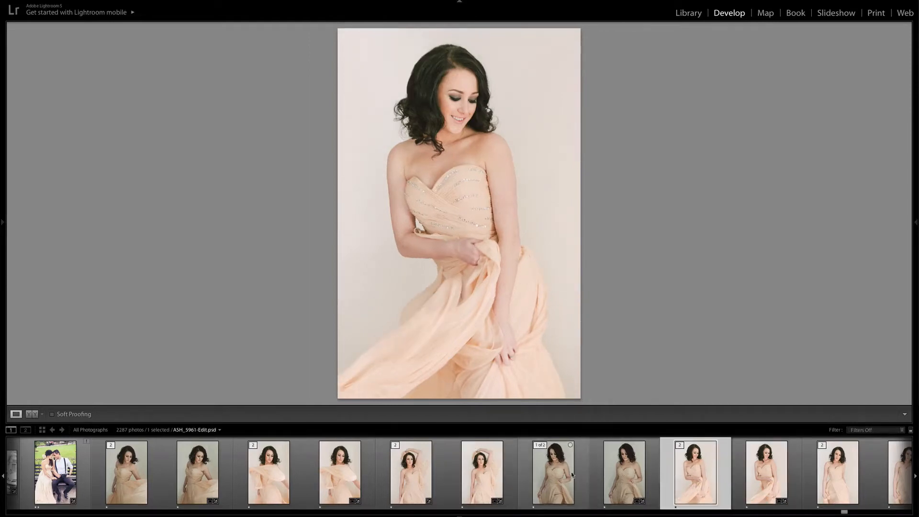
- Compare the original ASH_5948.CR2 raised-arm portrait with its retouched version ASH_5948-Edit.psd
click(484, 475)
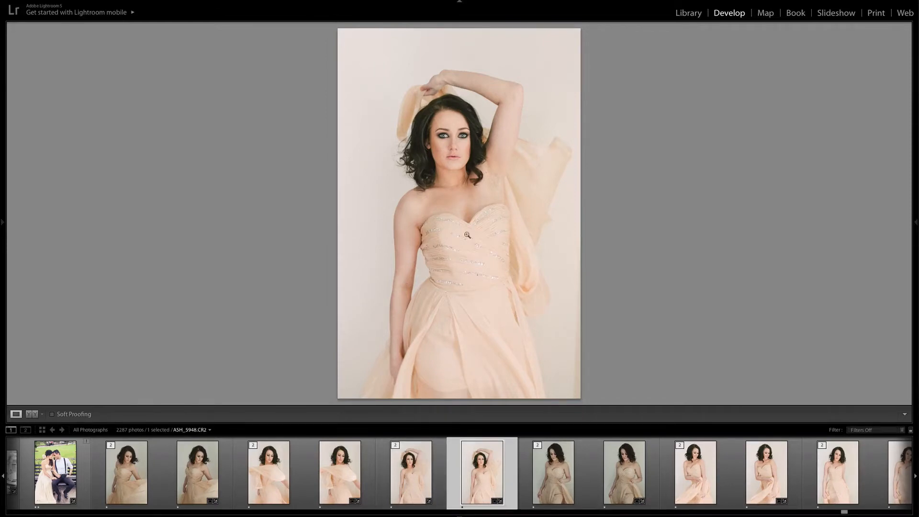
click(411, 481)
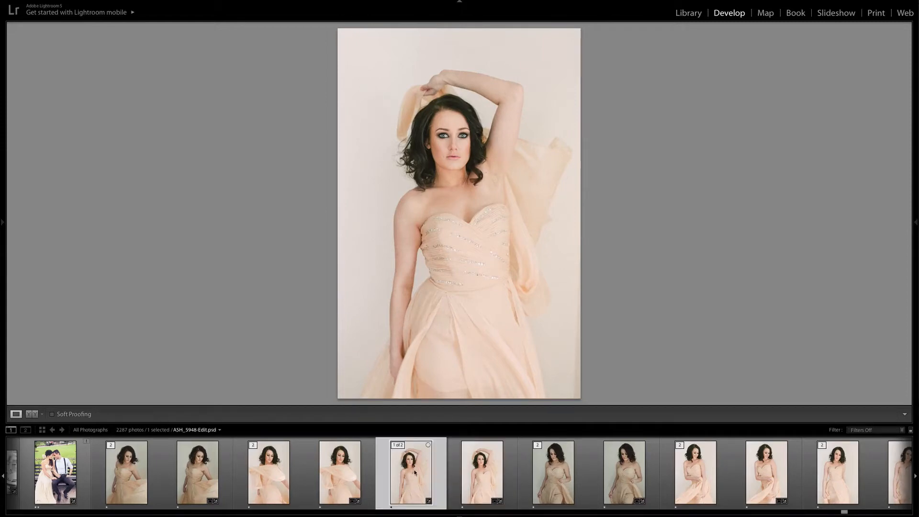
click(482, 475)
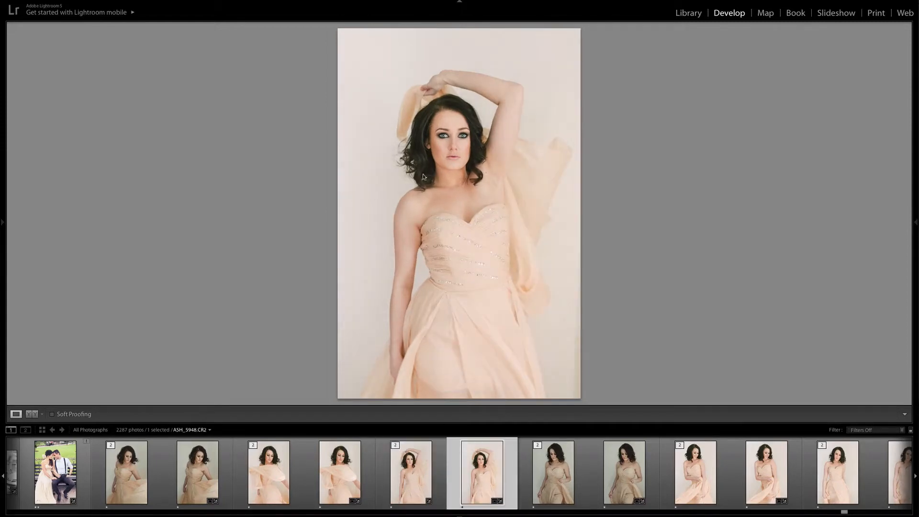
click(419, 475)
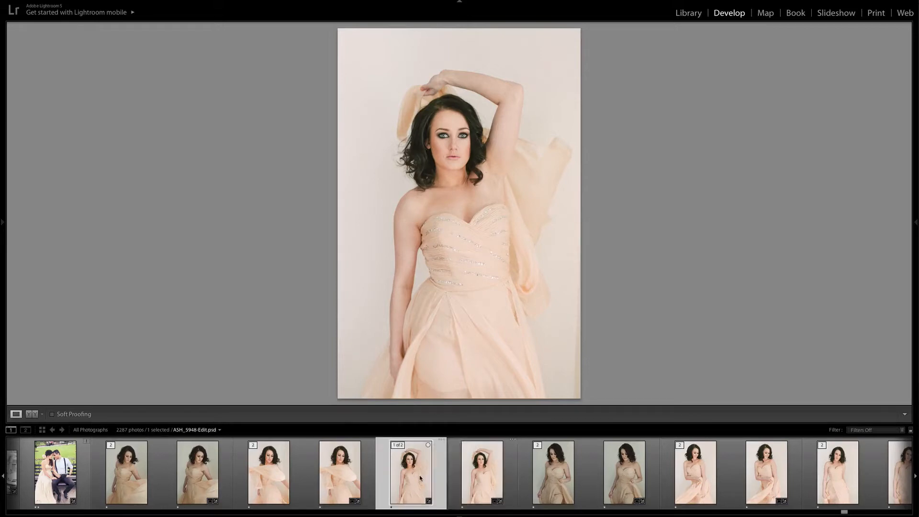
key(Right)
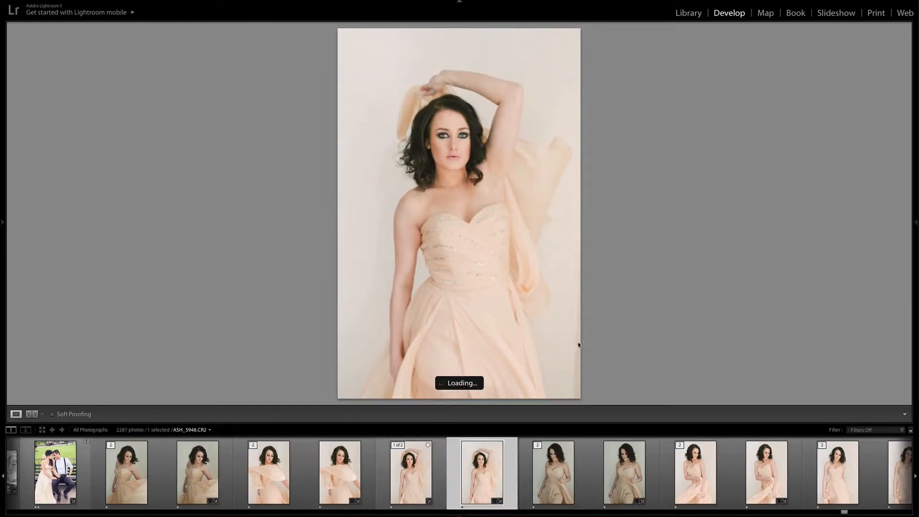
click(418, 488)
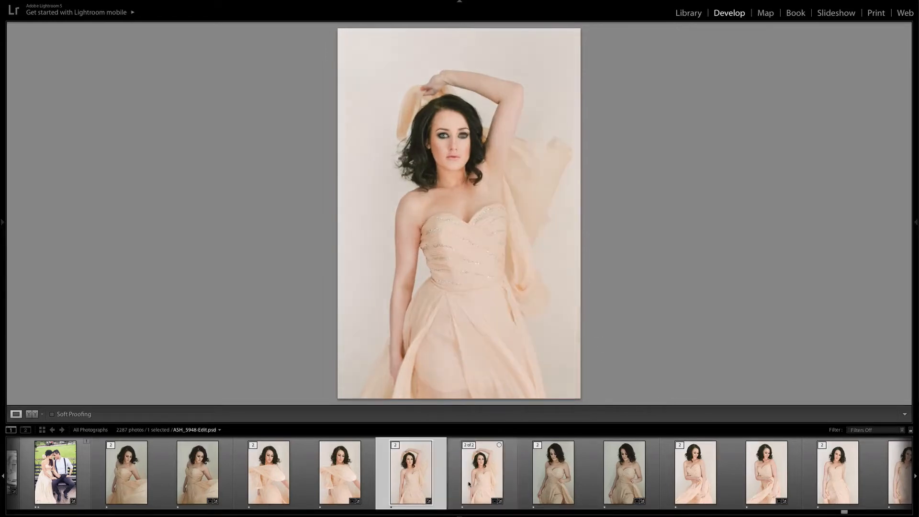
- Compare ASH_5983.CR2 with its retouched version, at full view and close up on the waist of the dress
scroll(474, 471, right, 5)
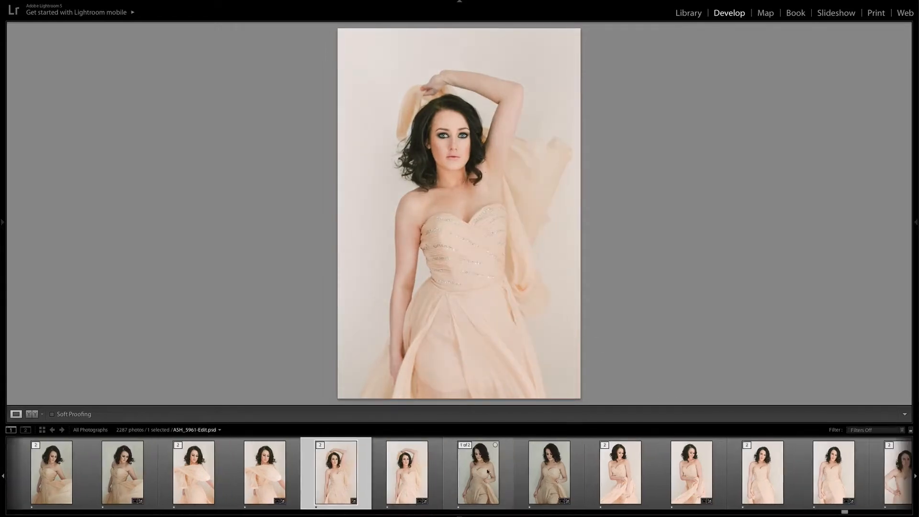
click(665, 486)
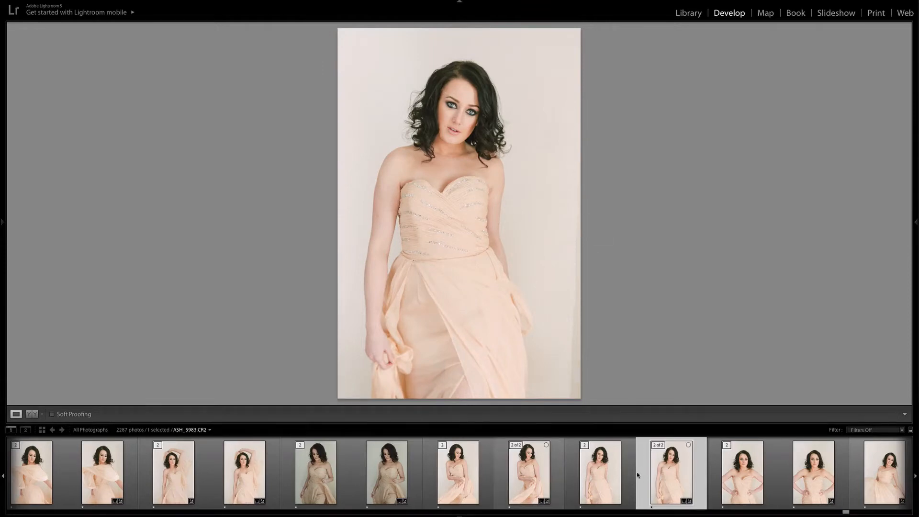
click(619, 479)
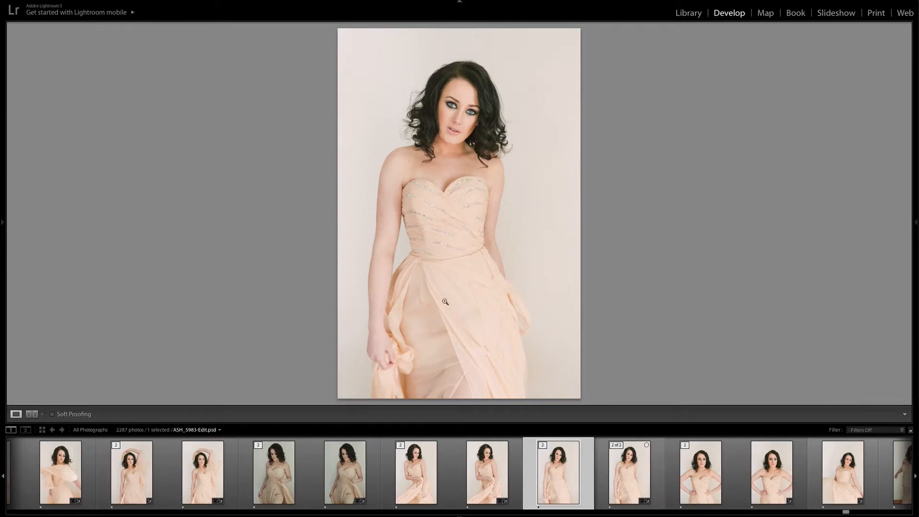
click(610, 486)
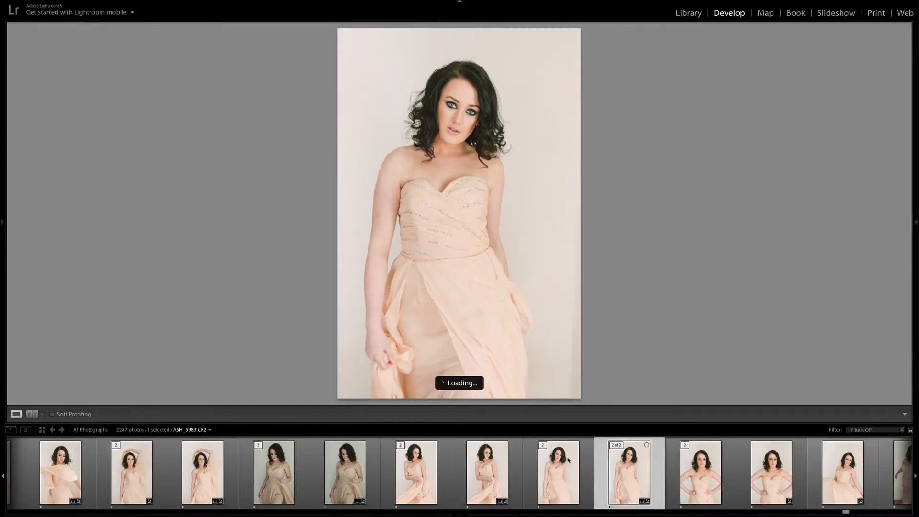
click(415, 266)
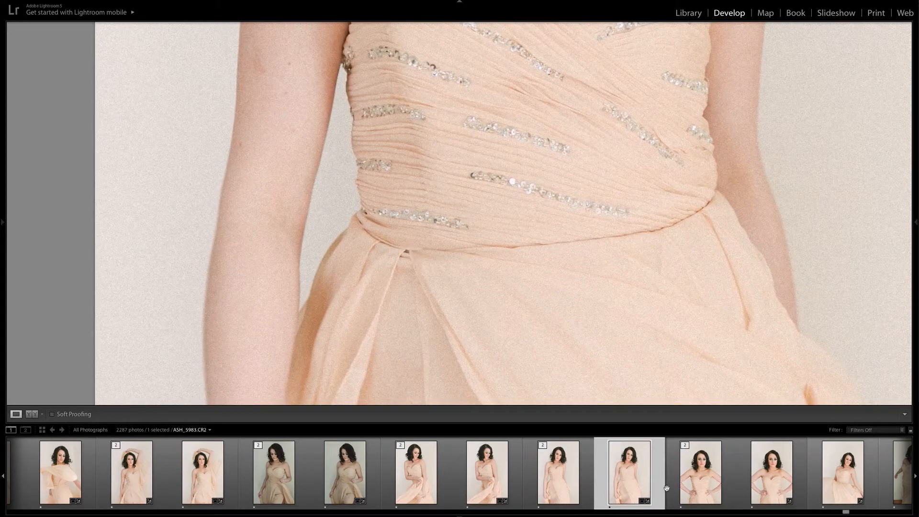
click(569, 478)
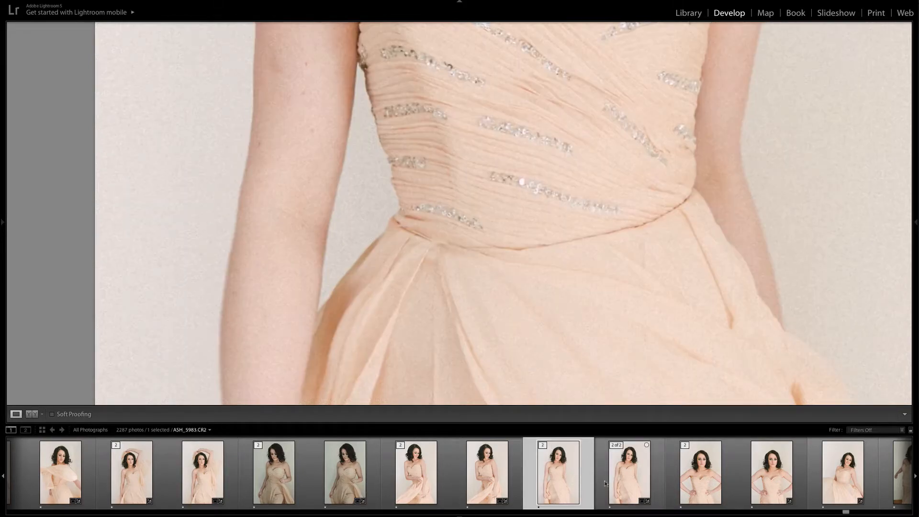
click(649, 480)
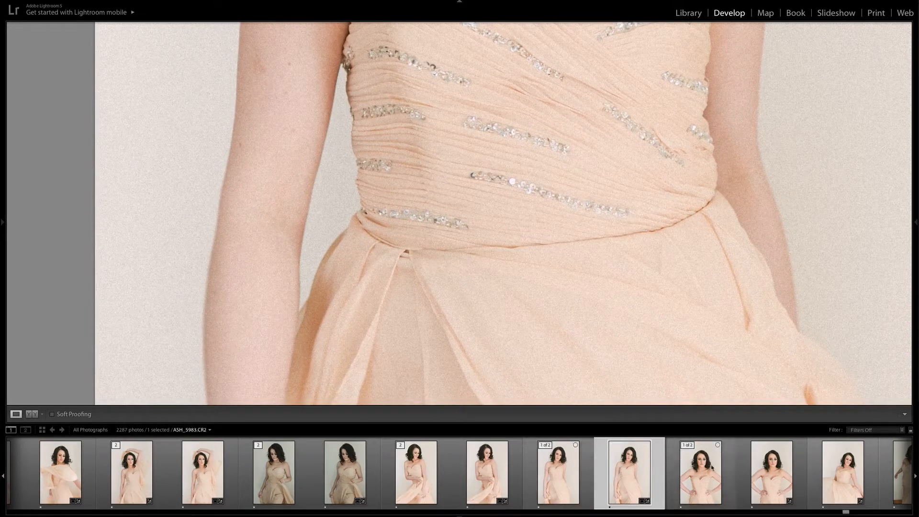
- Compare the hands-on-hips portrait ASH_5995.CR2 with its retouched version ASH_5995-Edit.psd at full view
click(761, 476)
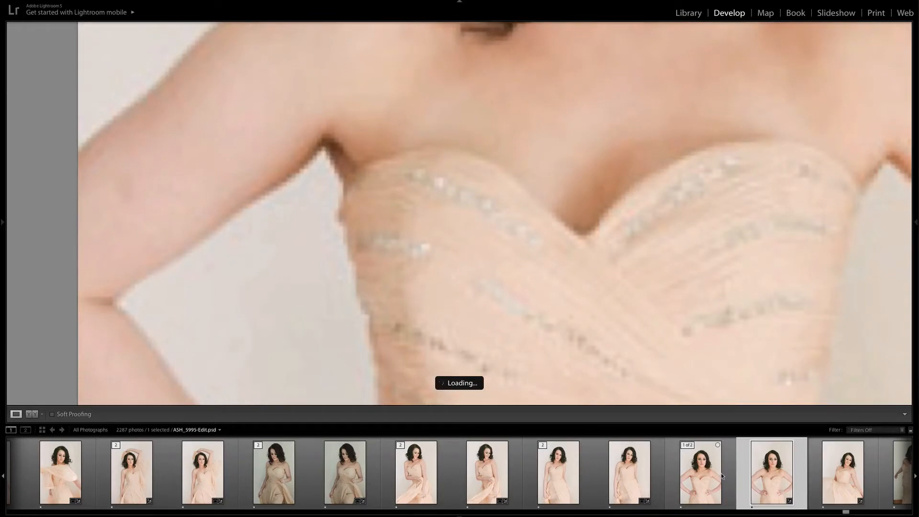
click(613, 118)
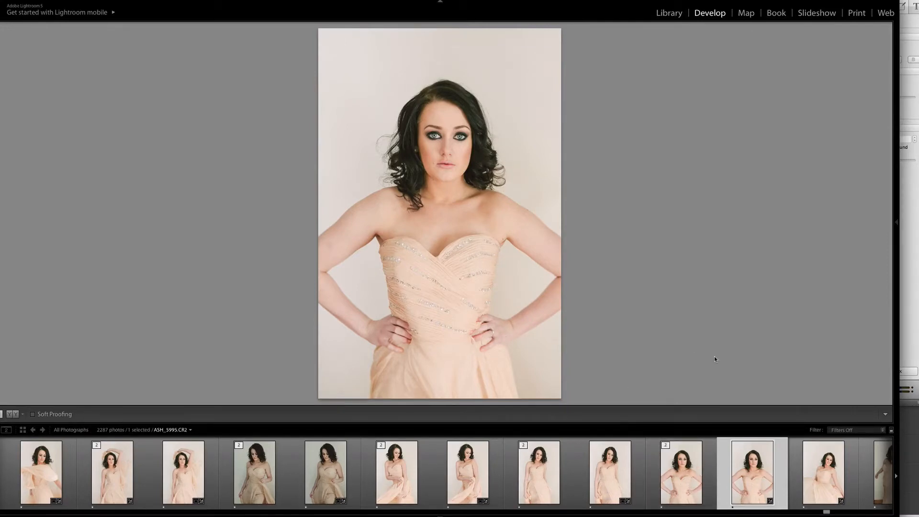
click(683, 492)
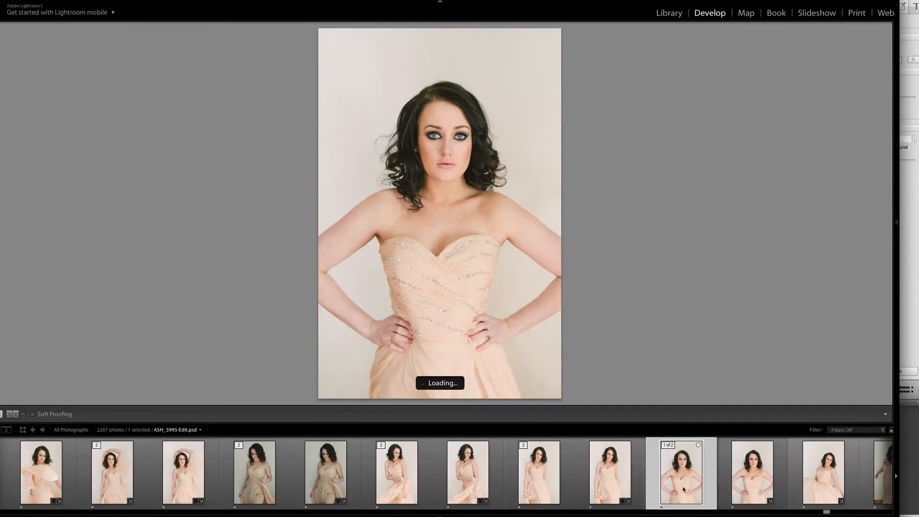
click(740, 466)
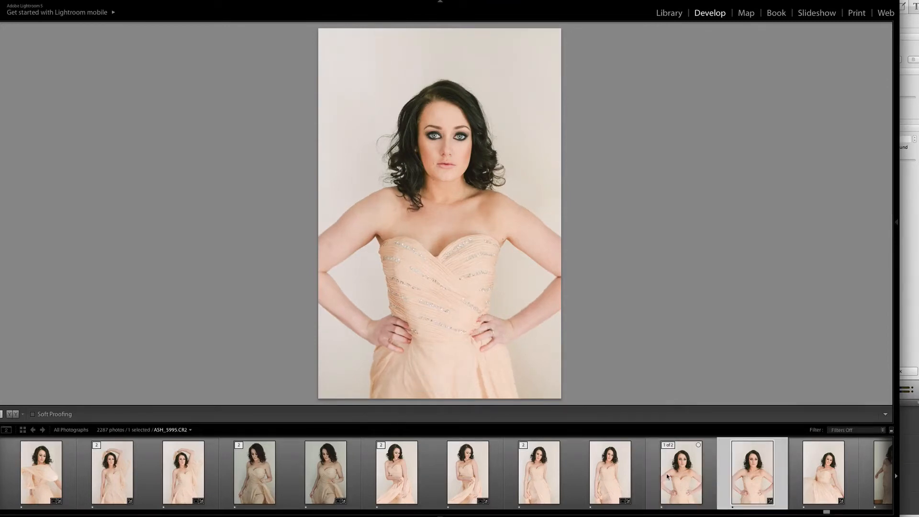
click(691, 486)
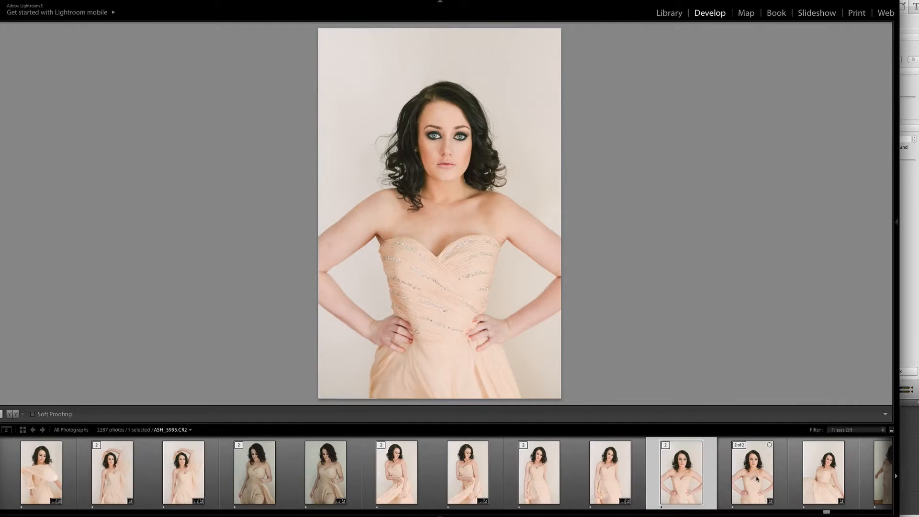
click(757, 479)
click(697, 488)
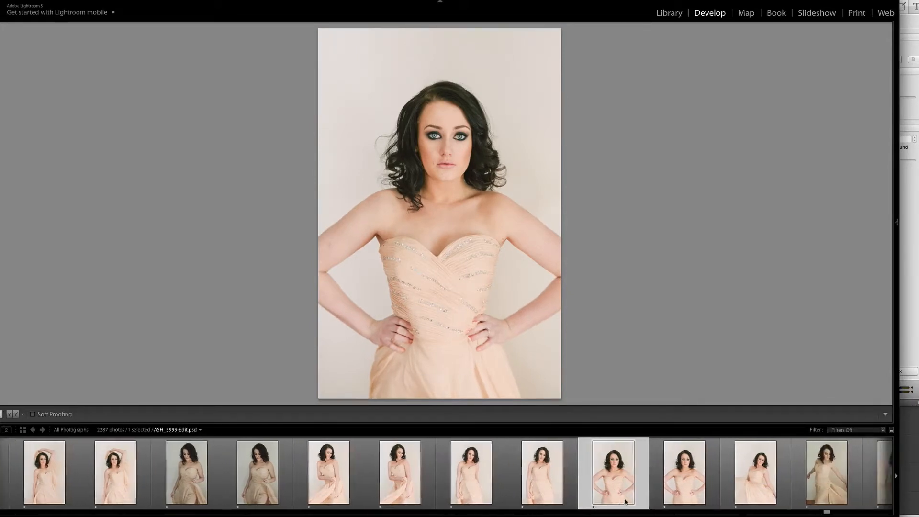
- Open ASH_6020.CR2 in Photoshop and start the Liquify filter on it with a brush size of 700
click(612, 483)
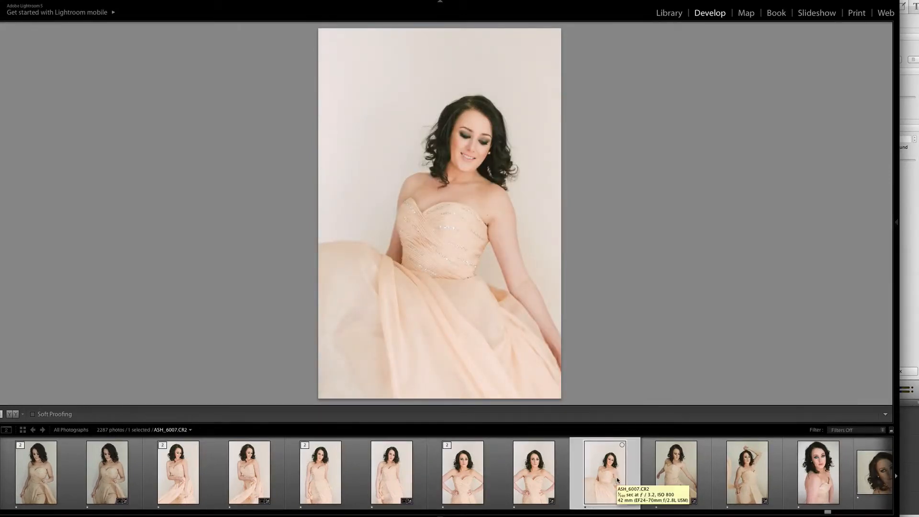
scroll(613, 482, down, 2)
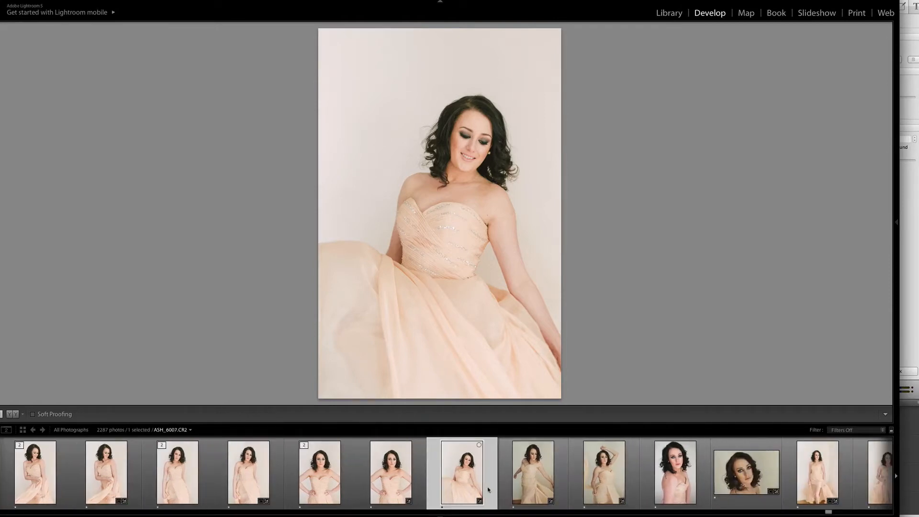
click(502, 475)
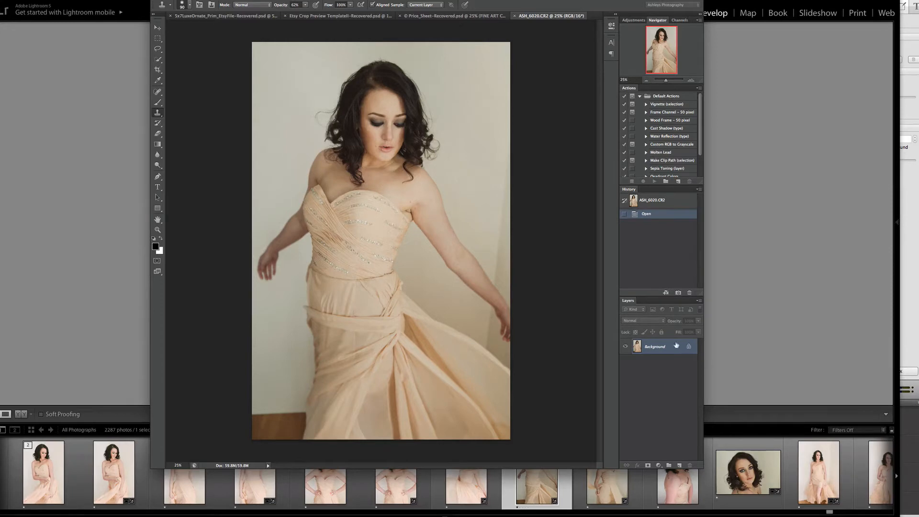
click(125, 0)
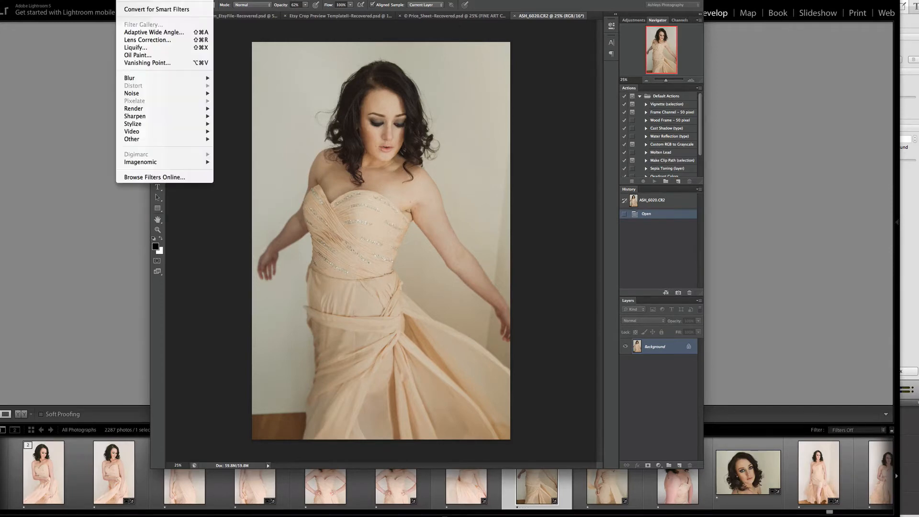
click(153, 47)
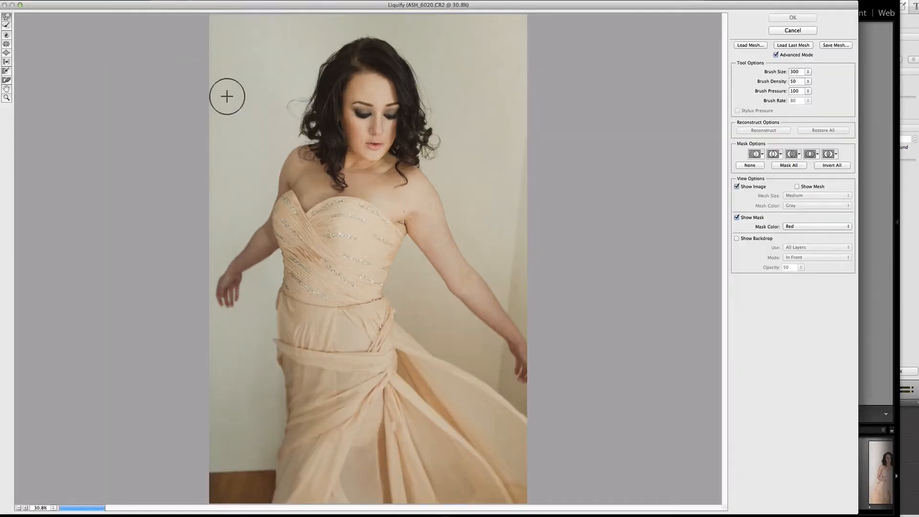
key(bracketright)
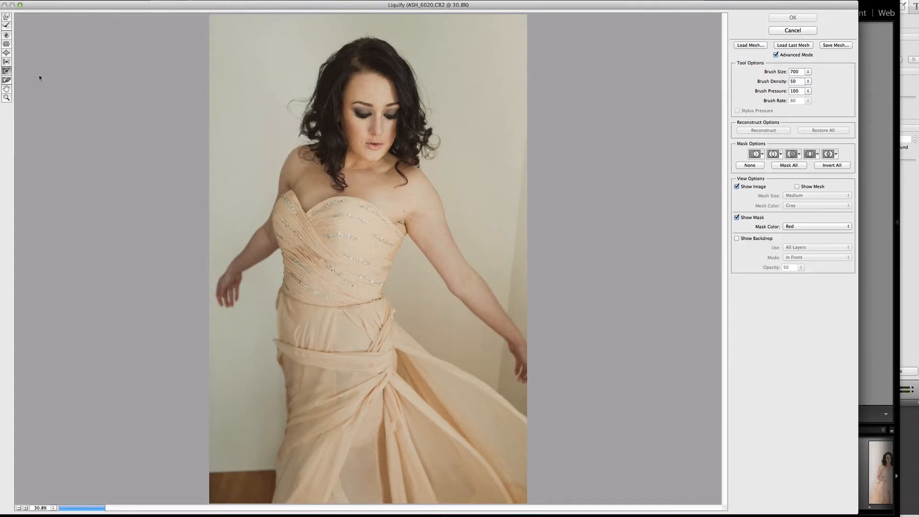
- Freeze the face, neck and both hands with the Freeze Mask tool at a brush size of 400
key(bracketleft)
key(bracketleft)
key(bracketleft)
mouse_move(363, 89)
mouse_down()
mouse_move(360, 141)
mouse_move(369, 143)
mouse_move(363, 86)
mouse_up()
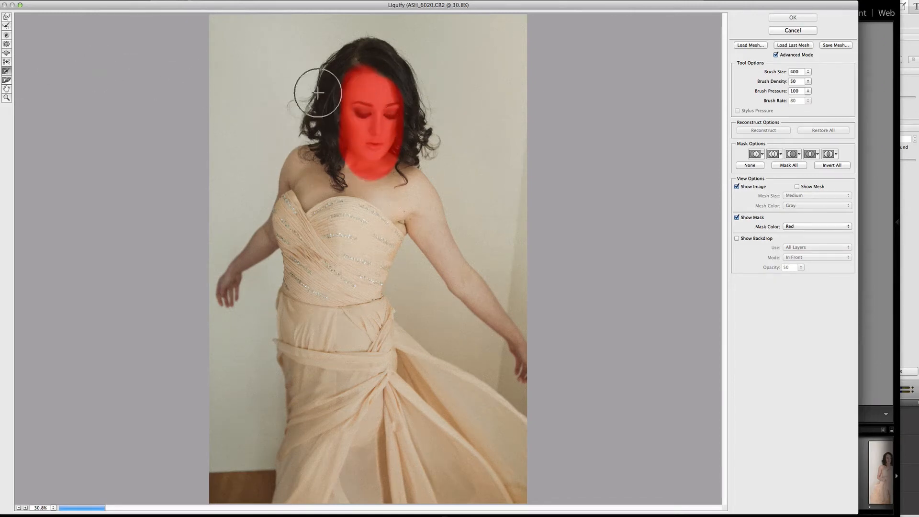
mouse_move(357, 76)
mouse_down()
mouse_move(377, 114)
mouse_move(363, 203)
mouse_up()
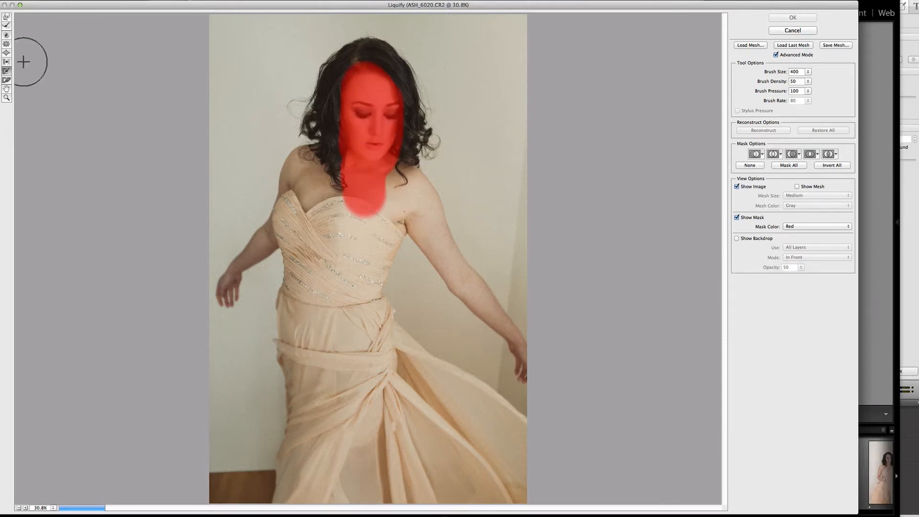
mouse_move(232, 287)
mouse_down()
mouse_move(228, 318)
mouse_move(222, 253)
mouse_up()
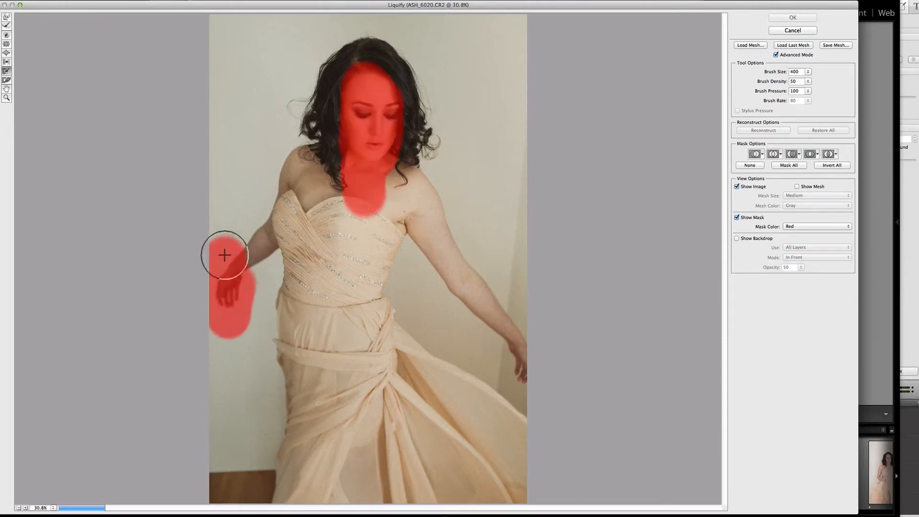
drag(521, 384, 538, 332)
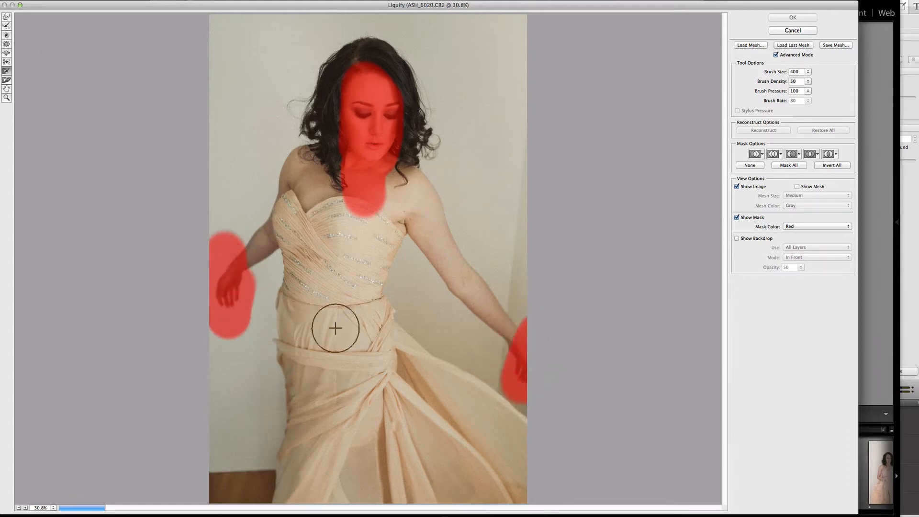
drag(518, 335, 525, 321)
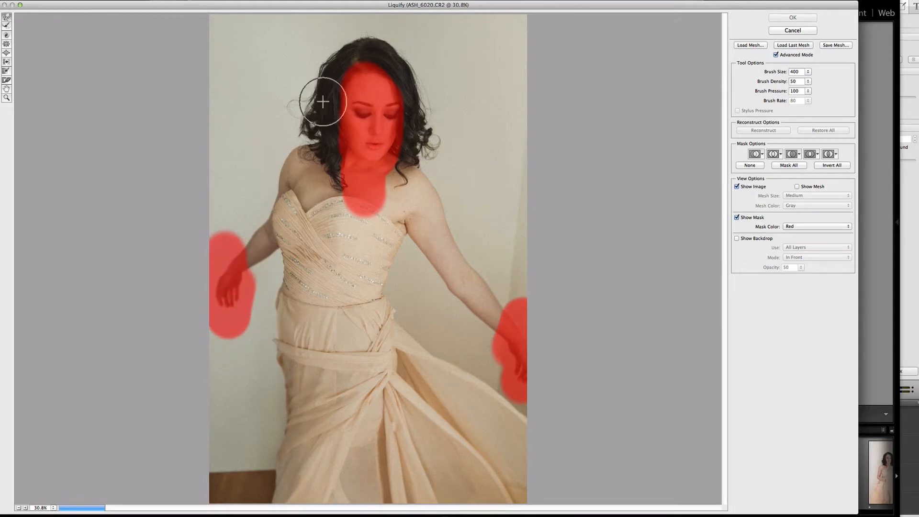
- Pull the curls on the photo's right side outward with the Forward Warp tool at a brush size of 1000
key(bracketright)
key(bracketright)
key(bracketright)
key(bracketright)
key(bracketright)
key(bracketright)
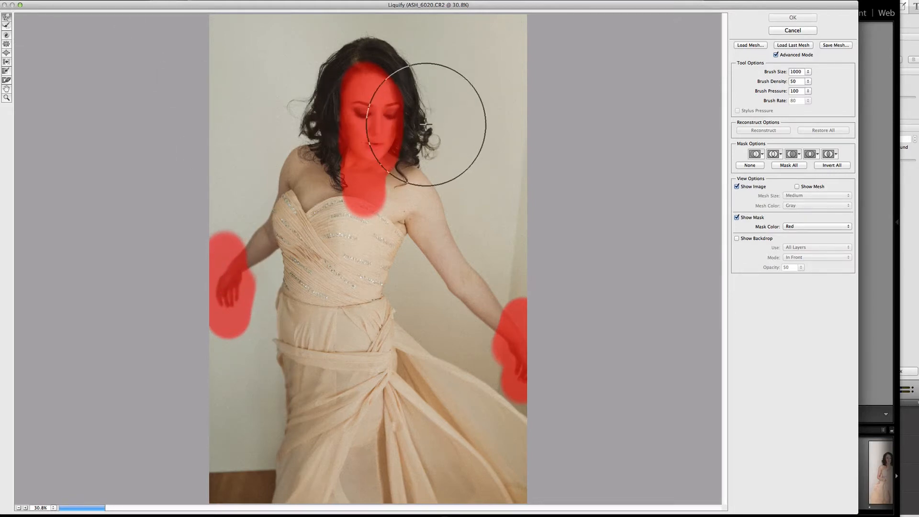
drag(433, 130, 439, 129)
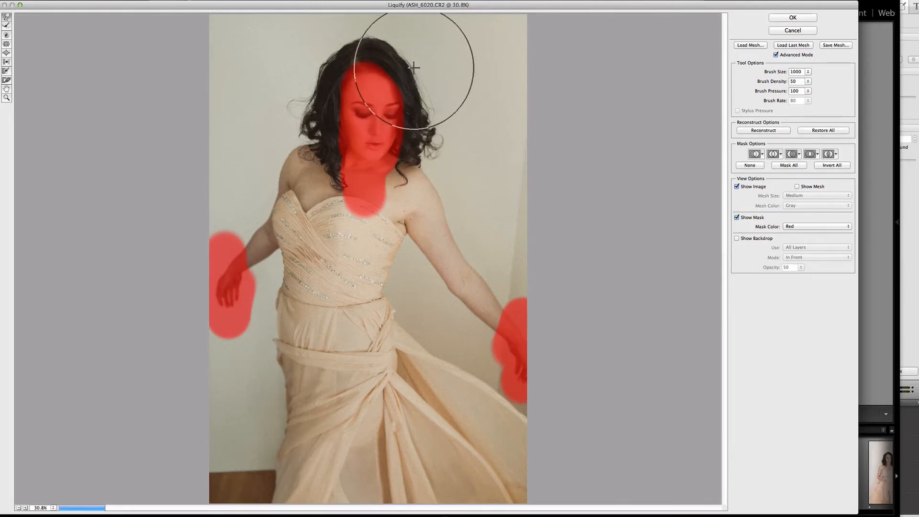
- Add volume to the upper hair on the photo's right side with Forward Warp, using brush sizes 250 and 600
key(bracketleft)
key(bracketleft)
key(bracketleft)
key(bracketleft)
key(bracketleft)
key(bracketleft)
key(bracketleft)
key(bracketleft)
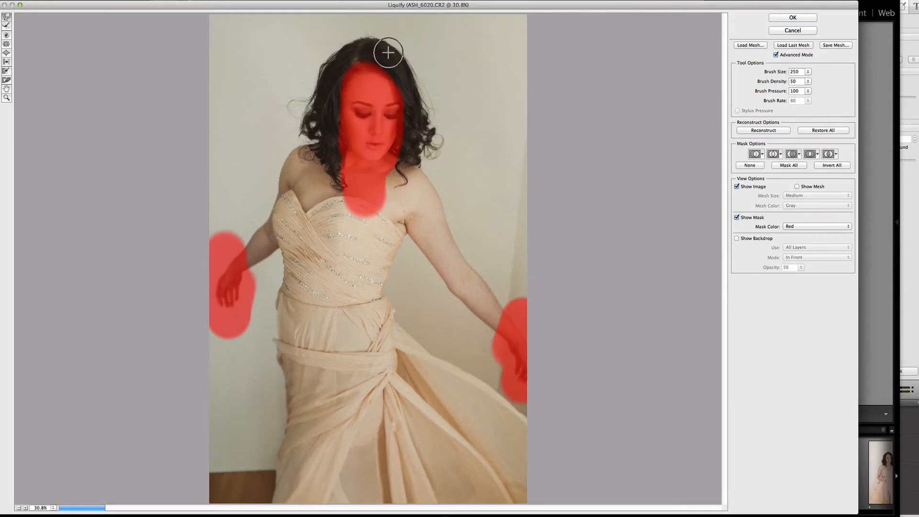
key(bracketright)
key(bracketright)
key(bracketright)
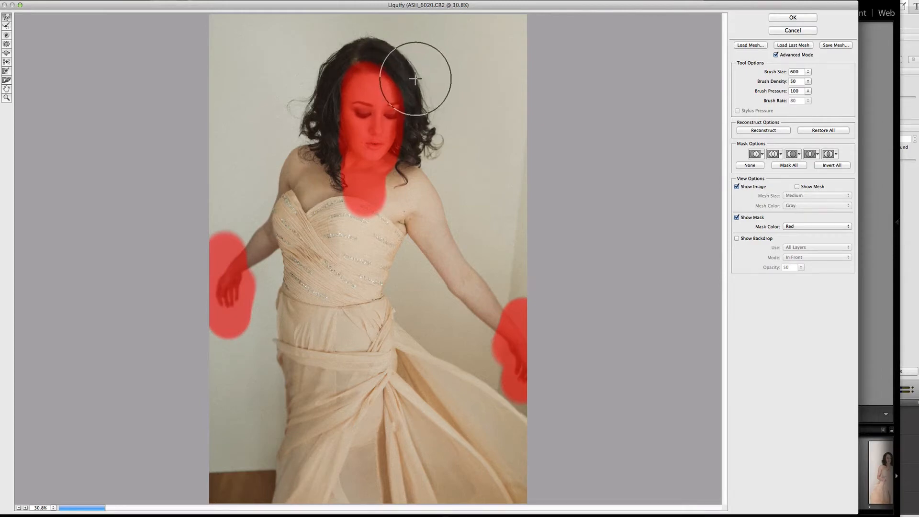
key(bracketright)
key(bracketright)
key(bracketright)
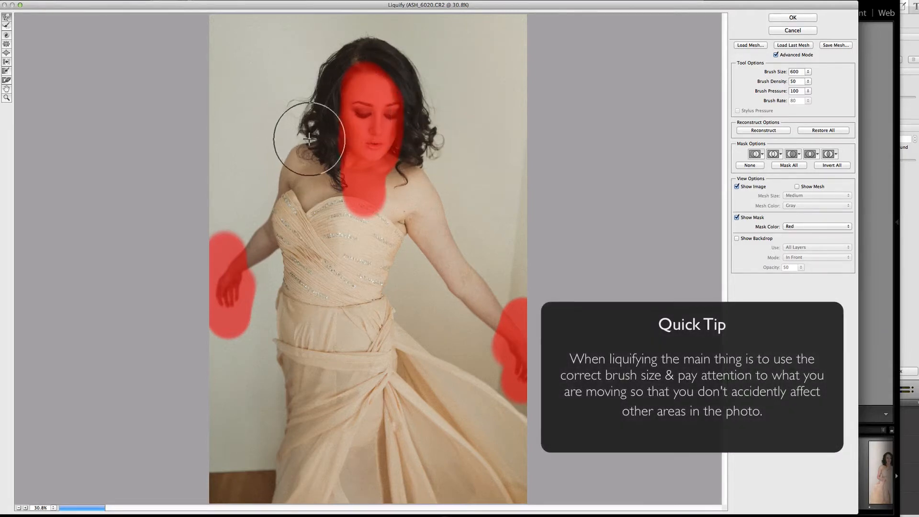
- Shape the hair on the photo's left side with brush sizes 250 to 600, and undo a trial nudge above the crown
key(bracketleft)
key(bracketleft)
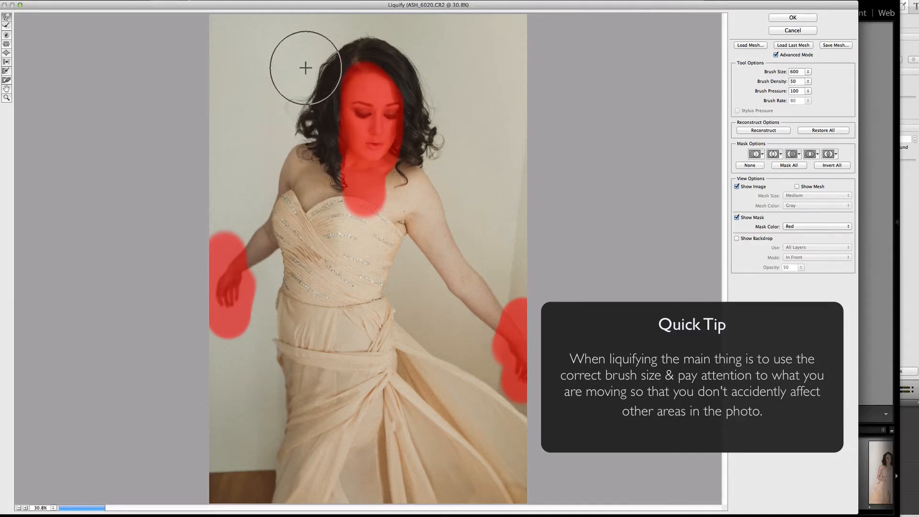
key(bracketleft)
key(bracketleft)
key(bracketleft)
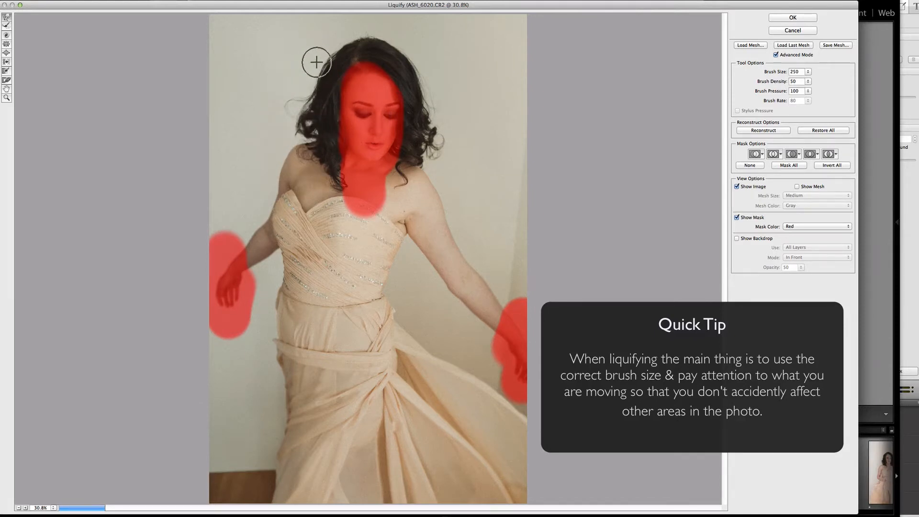
key(bracketright)
key(bracketright)
key(bracketright)
key(bracketright)
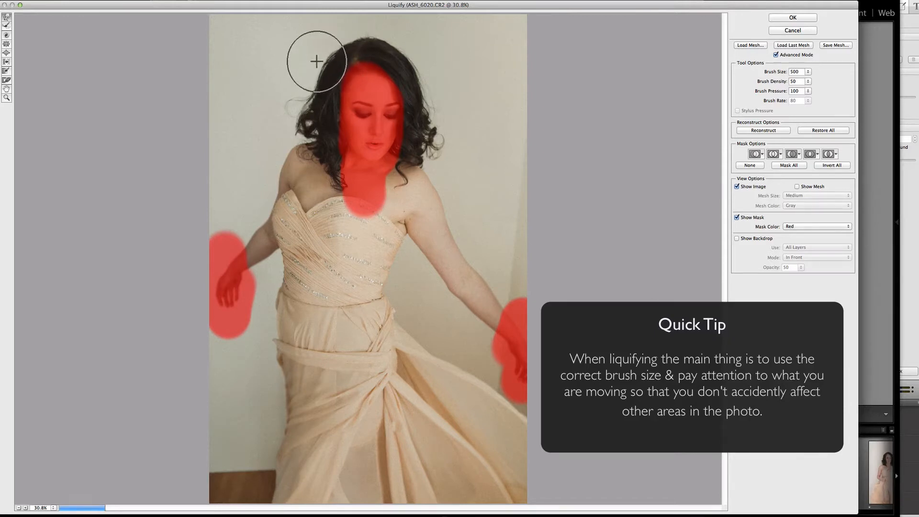
key(bracketleft)
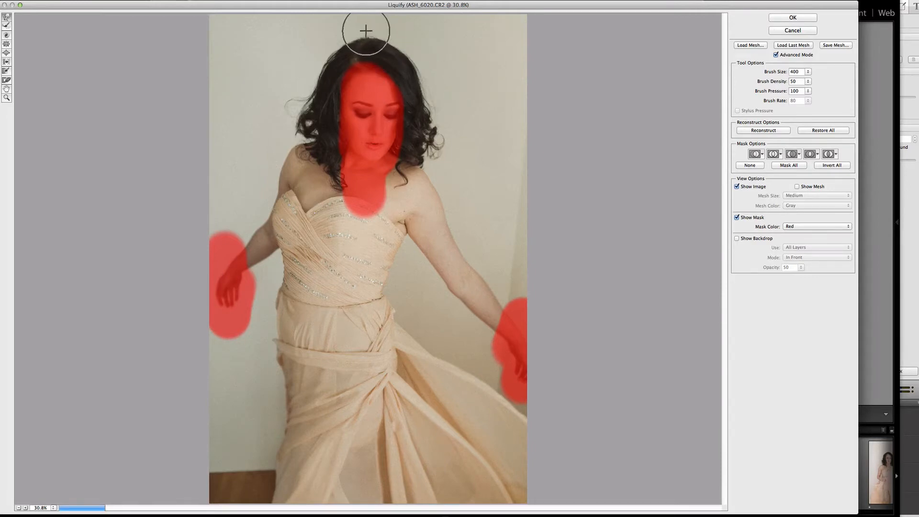
drag(374, 22, 374, 28)
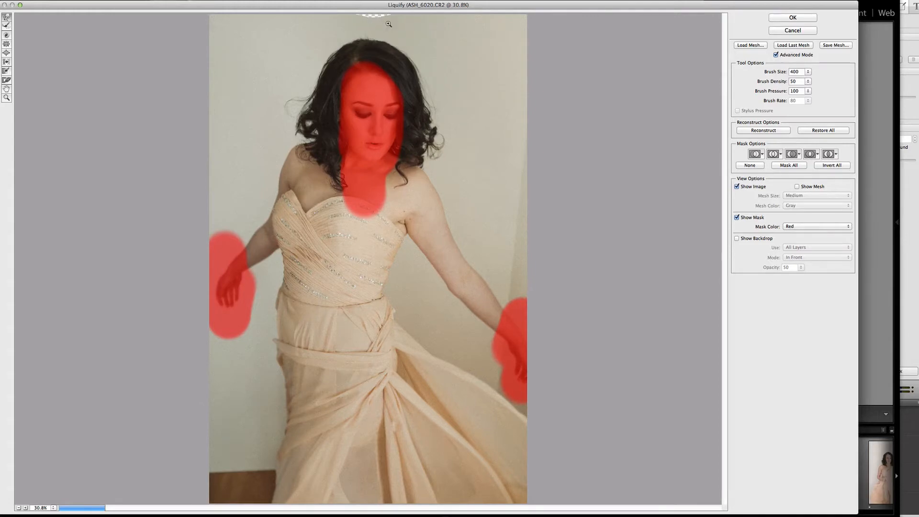
key(super+z)
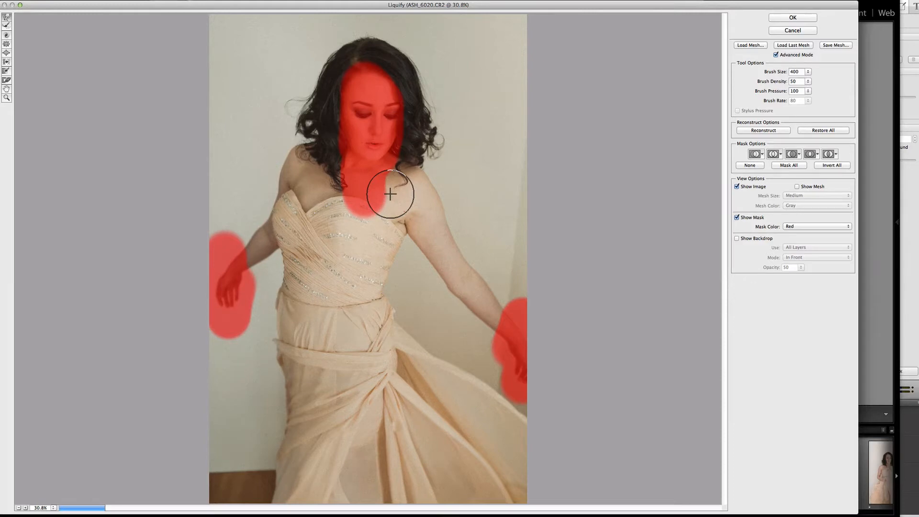
- Push in the right-hand side of the dress's waist with Forward Warp at a brush size of 1400
key(bracketright)
key(bracketright)
key(bracketright)
key(bracketright)
key(bracketright)
key(bracketright)
key(bracketright)
key(bracketright)
key(bracketright)
key(bracketright)
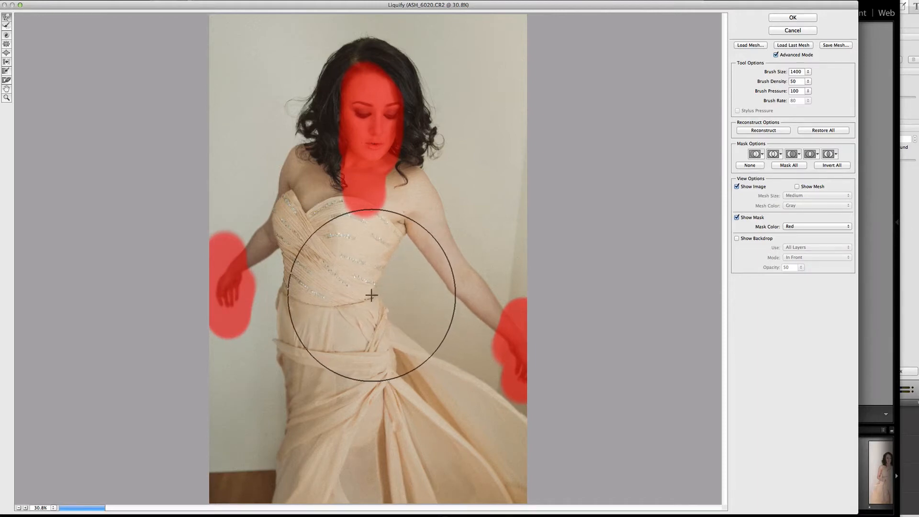
- Slim the upper arm and shoulder on the photo's right side with Forward Warp, using brush sizes from 250 to 500
key(bracketleft)
key(bracketleft)
key(bracketleft)
key(bracketleft)
key(bracketleft)
key(bracketleft)
key(bracketleft)
key(bracketleft)
key(bracketleft)
key(bracketleft)
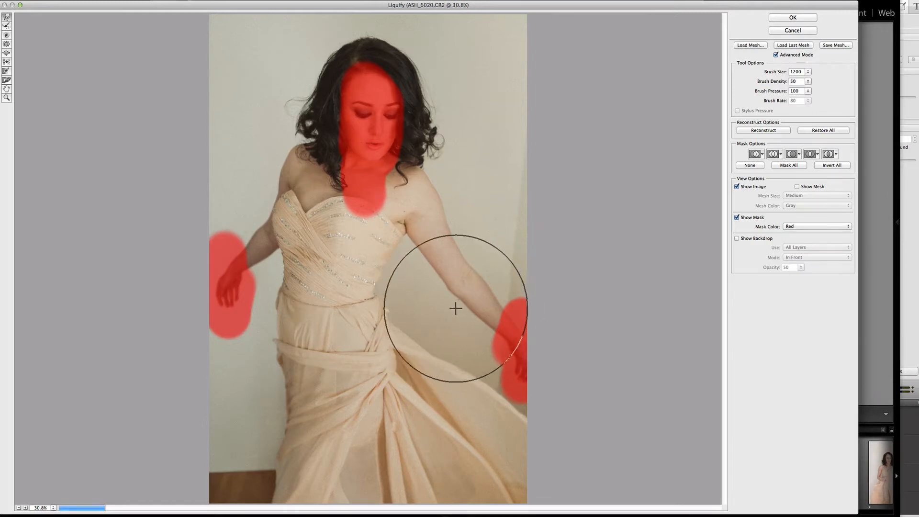
key(bracketleft)
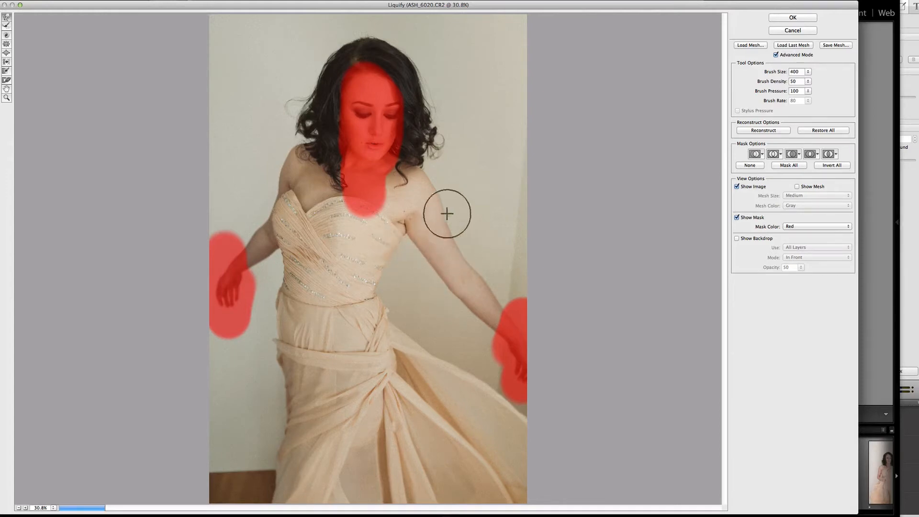
key(bracketright)
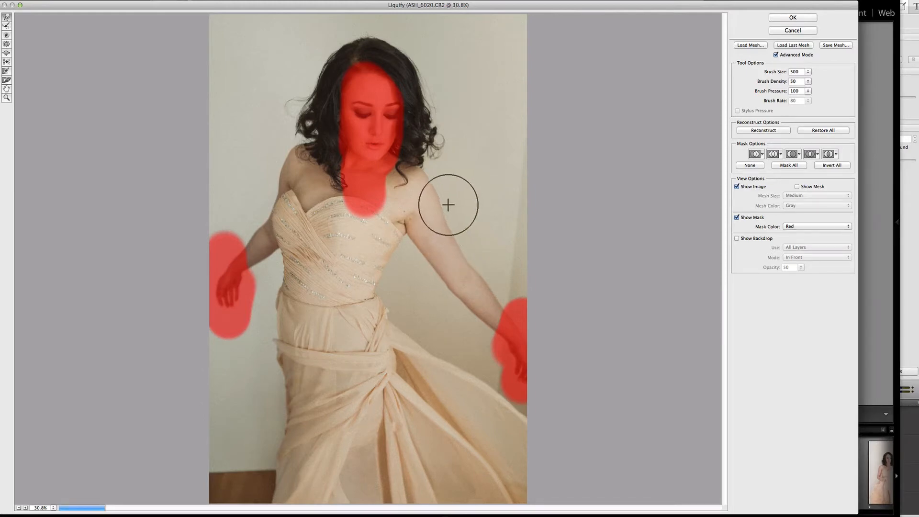
key(bracketleft)
key(bracketleft)
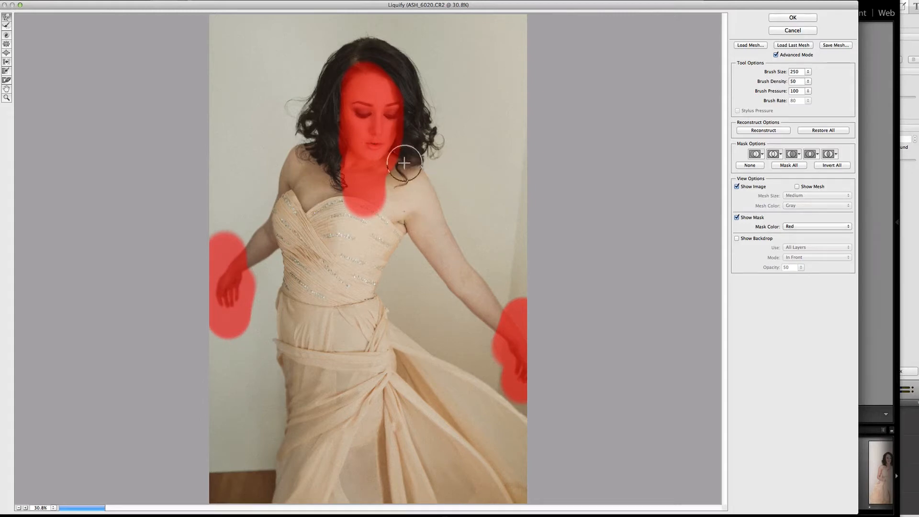
key(bracketright)
key(bracketright)
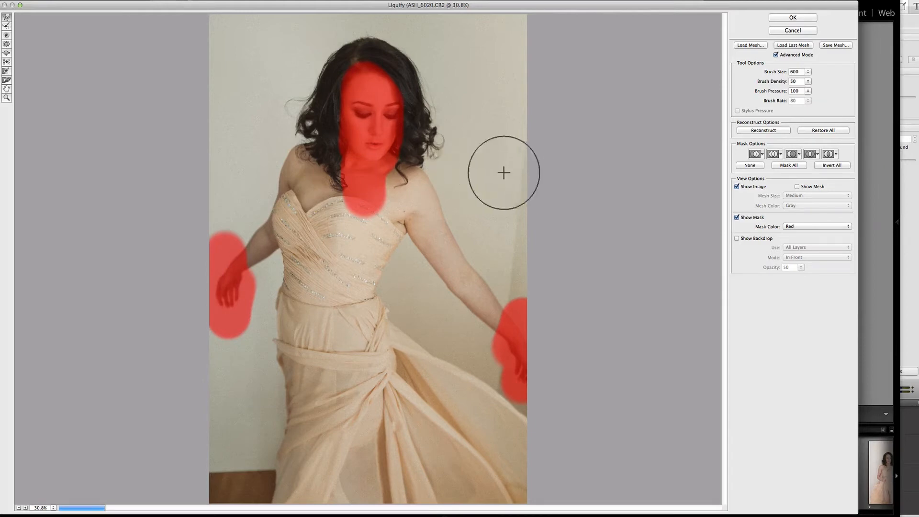
- Clear all freeze masks, and refine the shoulder on the photo's left side and the jawline with brush sizes 400 and 300
click(751, 165)
key(bracketleft)
key(bracketleft)
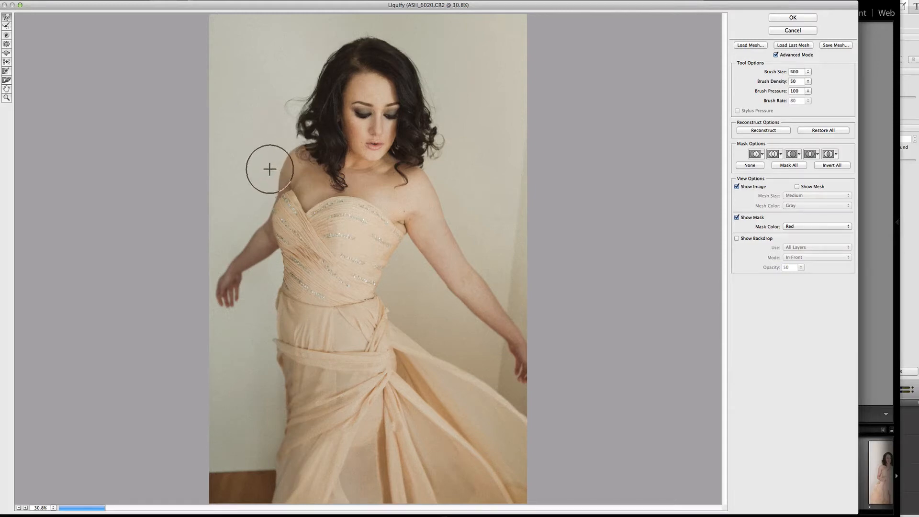
key(bracketleft)
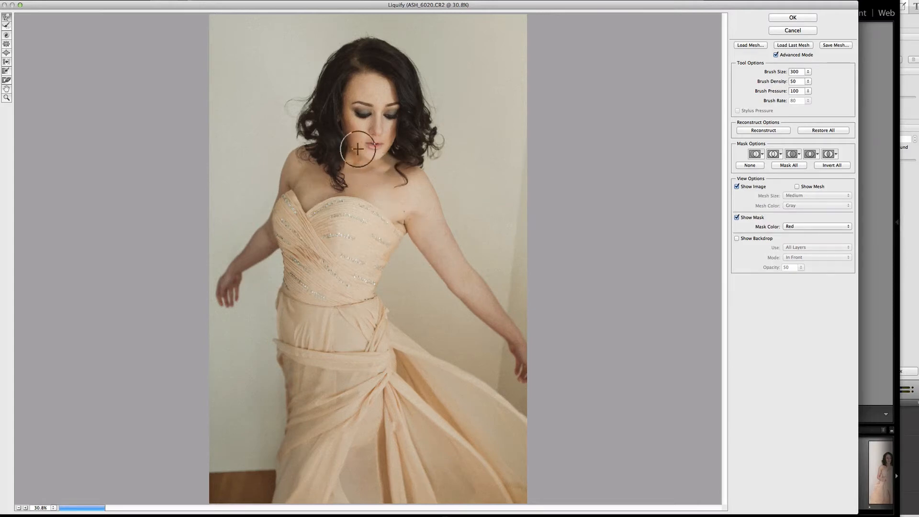
key(bracketright)
key(bracketright)
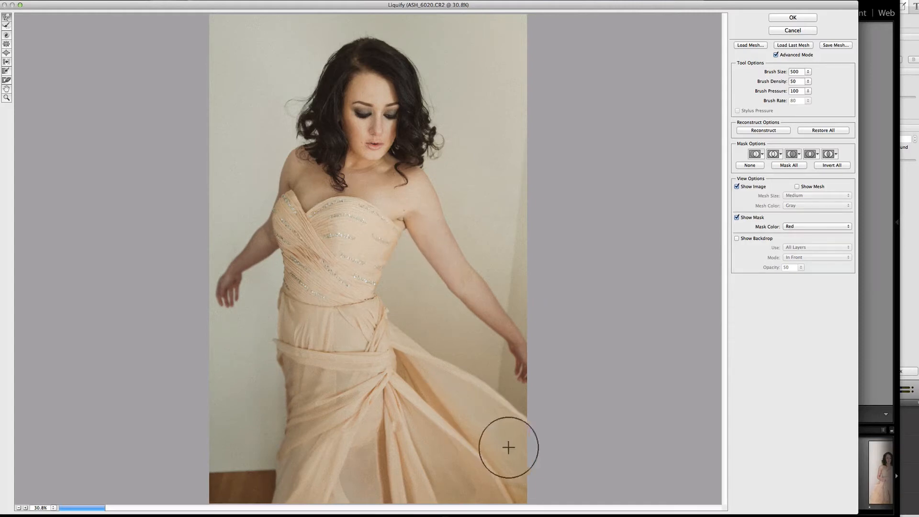
- Push the left edge of the lower skirt outward with Forward Warp at a brush size of 1100 or larger
key(bracketleft)
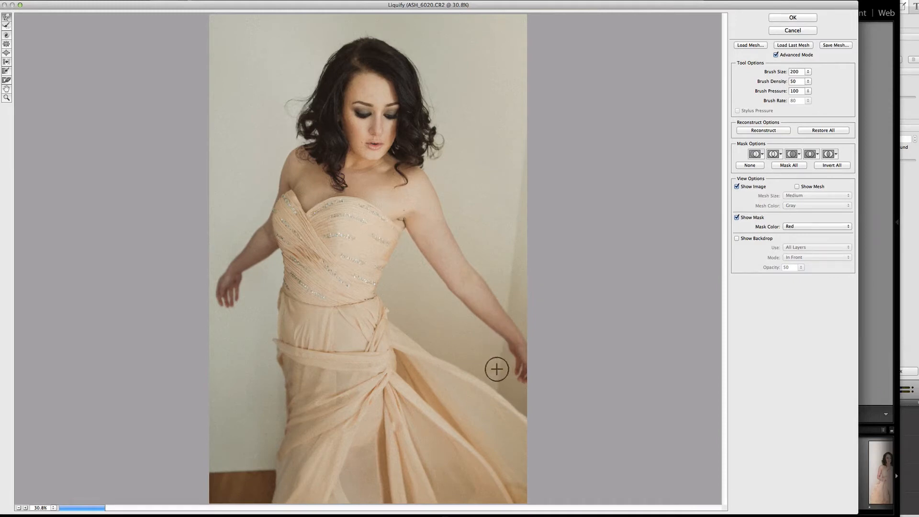
key(bracketright)
key(bracketright)
key(bracketright)
key(bracketright)
key(bracketright)
key(bracketright)
key(bracketright)
key(bracketright)
key(bracketright)
key(bracketright)
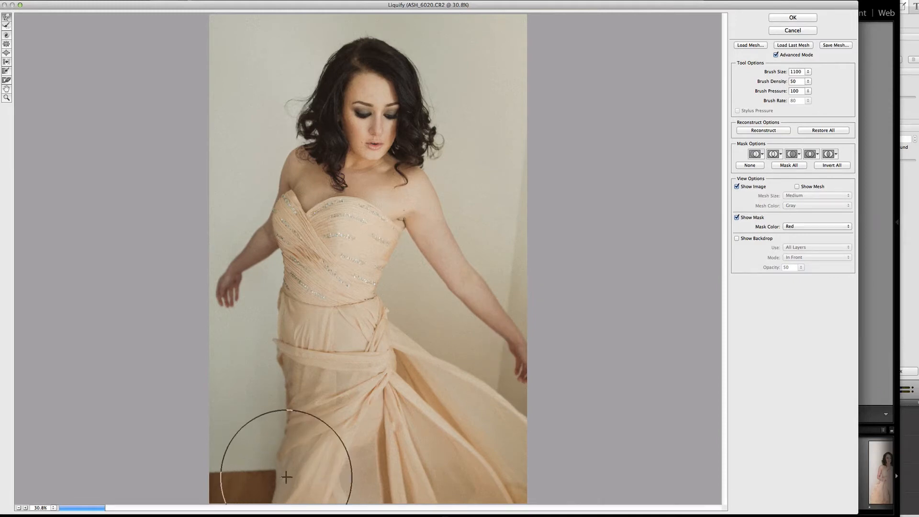
drag(283, 460, 281, 460)
drag(283, 407, 276, 408)
key(bracketleft)
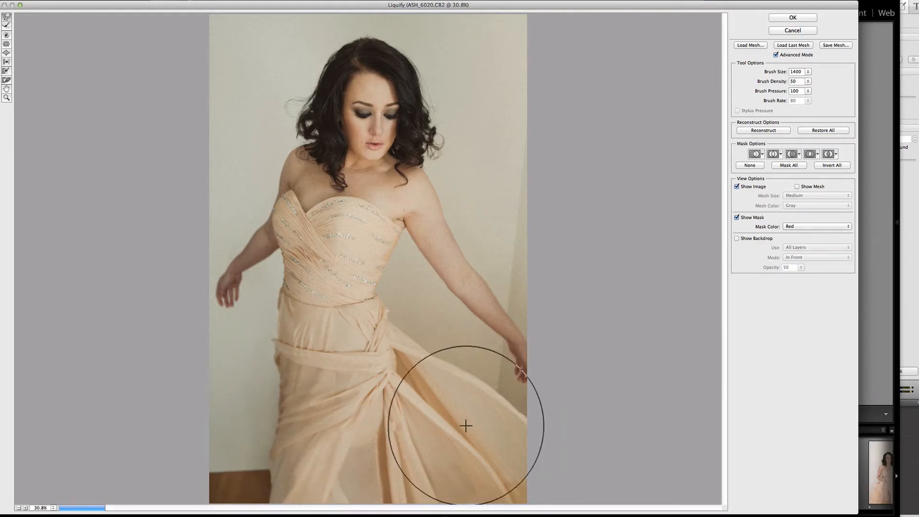
- Freeze the forearm and hand on the photo's right side with the Freeze Mask tool at a brush size of 400
click(4, 73)
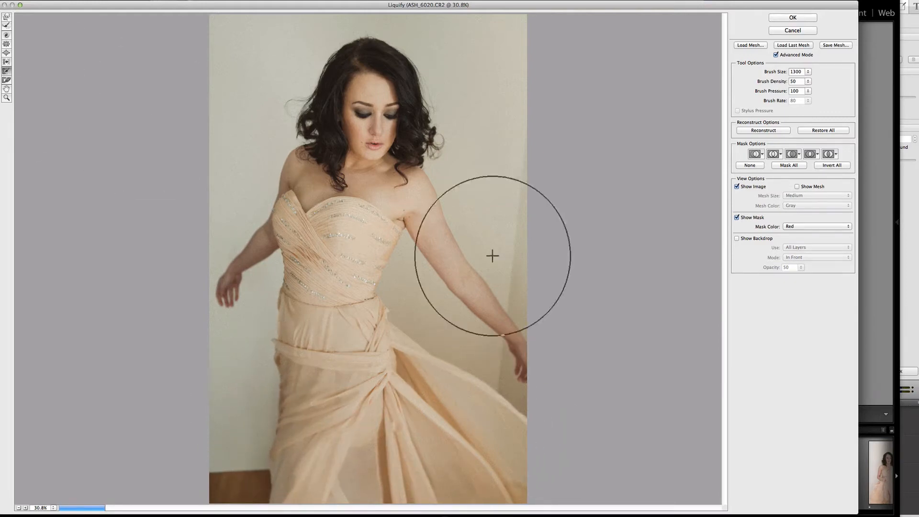
key(bracketleft)
key(bracketleft)
key(bracketleft)
key(bracketleft)
key(bracketleft)
key(bracketleft)
mouse_move(503, 324)
mouse_down()
mouse_move(531, 369)
mouse_move(527, 343)
mouse_move(453, 261)
mouse_up()
key(bracketleft)
key(ctrl+z)
key(bracketleft)
key(bracketleft)
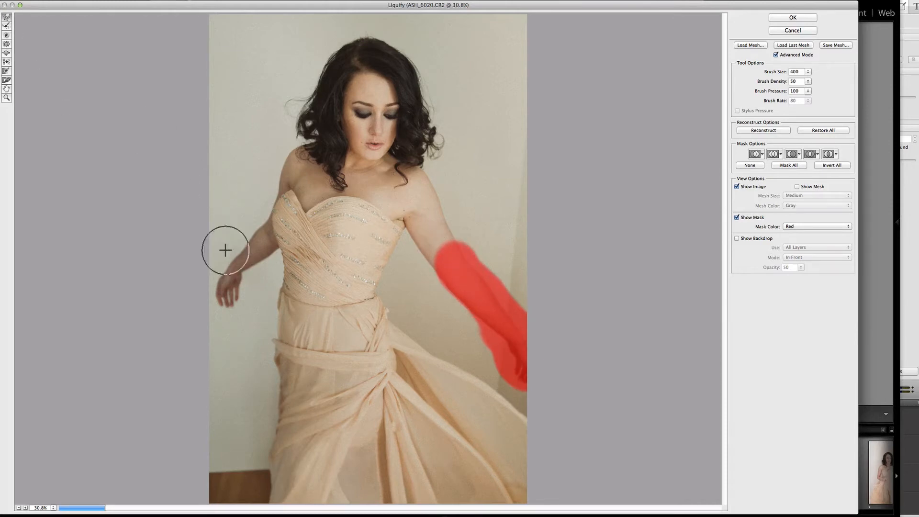
- Pull the flowing train of the skirt outward beneath the frozen hand with Forward Warp at a brush size of 1300
key(bracketright)
key(bracketright)
key(bracketright)
key(bracketright)
key(bracketright)
key(bracketright)
key(bracketright)
key(bracketright)
key(bracketright)
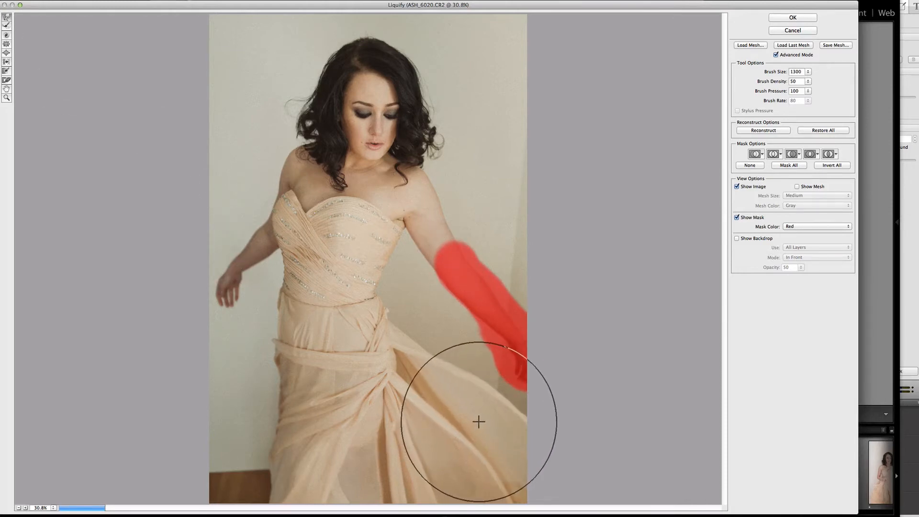
drag(480, 422, 499, 420)
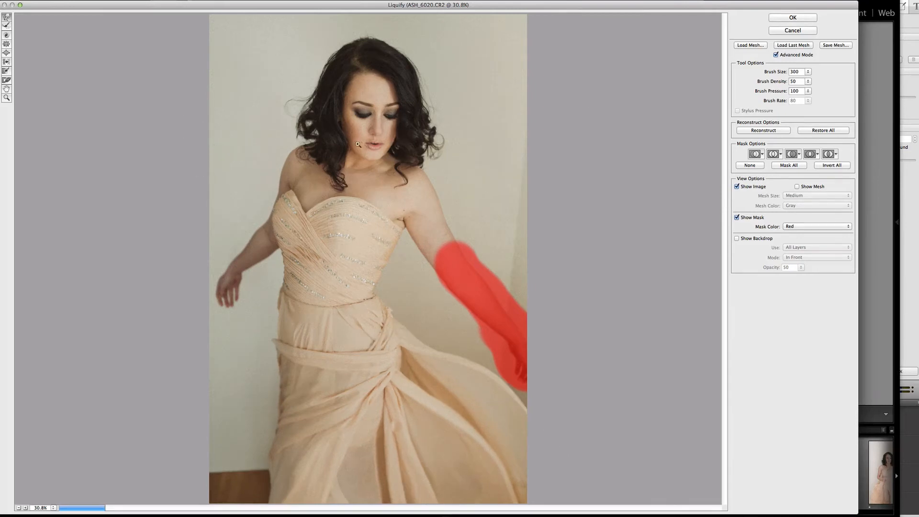
- Reshape the outline of the hair around the crown with Forward Warp at brush sizes 175 and 300
click(358, 144)
click(365, 168)
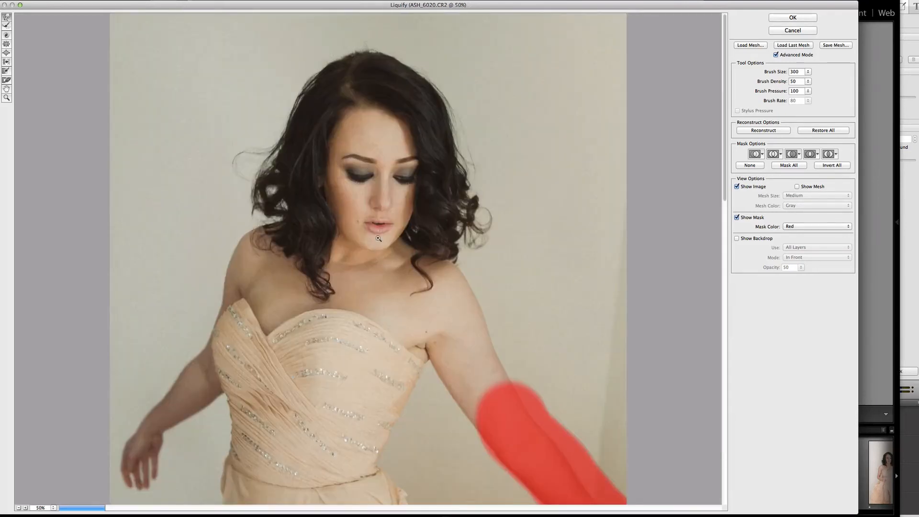
click(372, 239)
key(bracketleft)
key(bracketleft)
key(bracketleft)
key(bracketleft)
key(bracketleft)
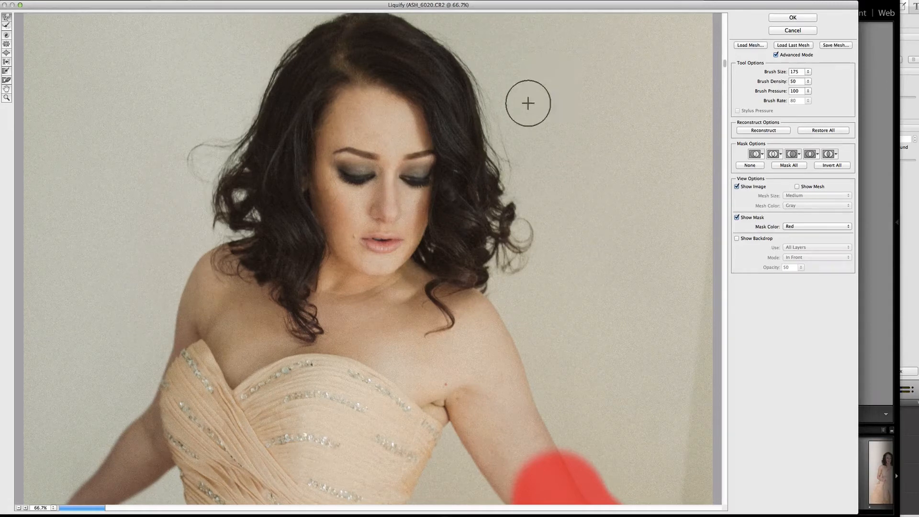
scroll(355, 33, up, 2)
key(bracketleft)
key(bracketleft)
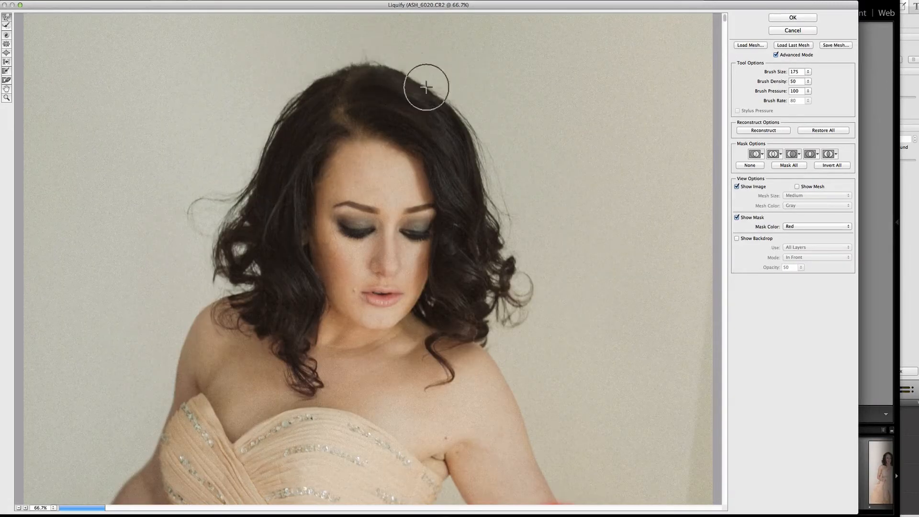
key(bracketright)
key(bracketright)
key(bracketright)
key(bracketright)
key(bracketright)
key(bracketright)
key(bracketright)
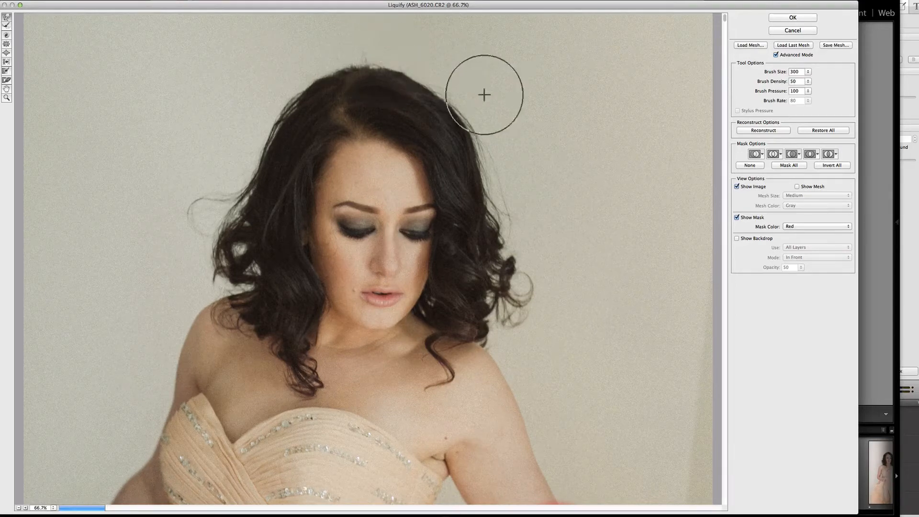
- Push the hair outward on the photo's left side with Forward Warp at a brush size of 800
key(bracketright)
key(bracketright)
key(bracketright)
key(bracketright)
key(bracketright)
key(bracketright)
key(bracketright)
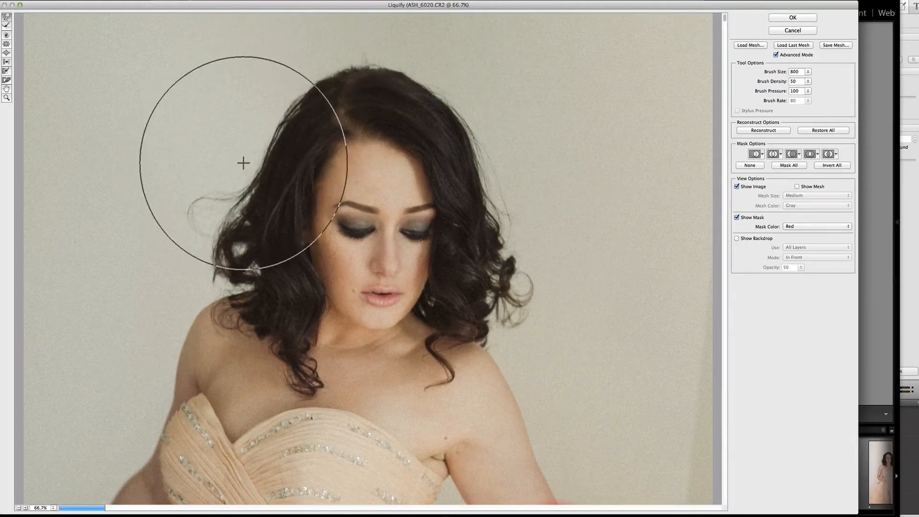
- Add volume to the hair on the photo's right side with Forward Warp at brush sizes 400, 200 and 500
key(bracketleft)
key(bracketleft)
key(bracketleft)
key(bracketleft)
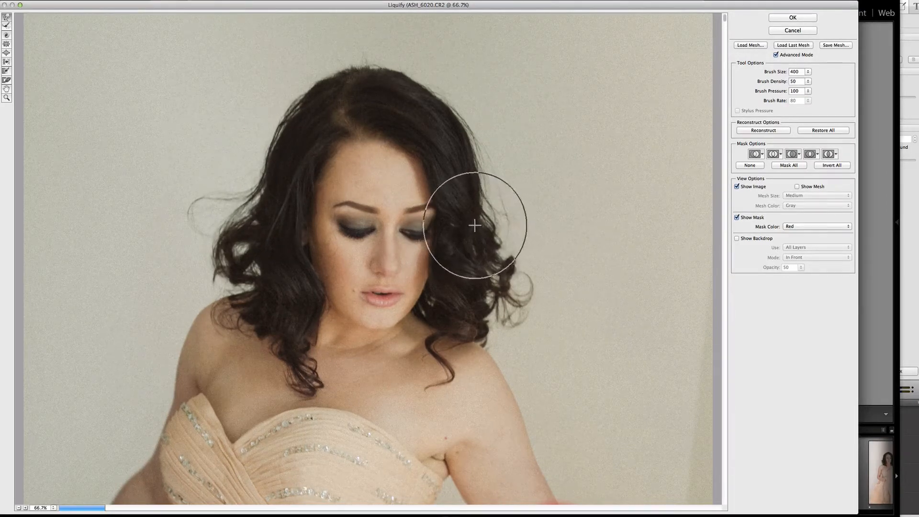
key(bracketleft)
key(bracketleft)
key(bracketleft)
key(bracketleft)
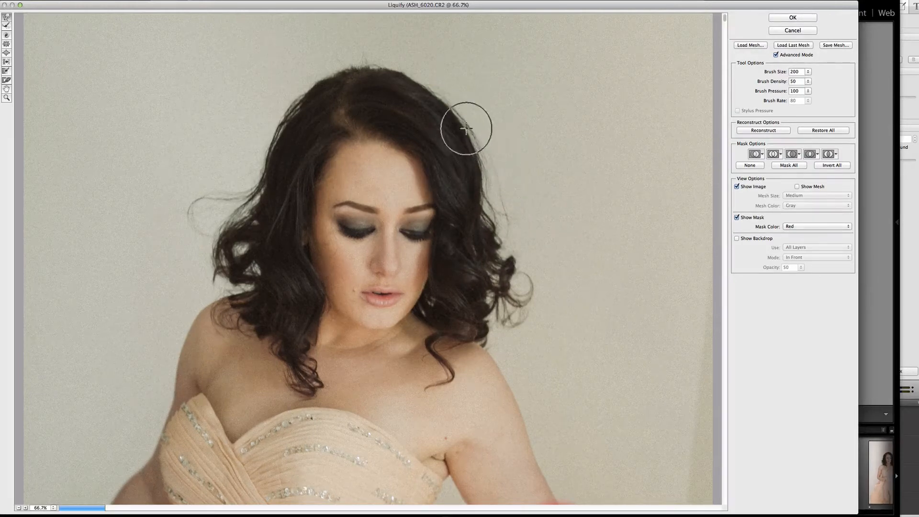
key(bracketright)
key(bracketright)
key(bracketright)
key(bracketright)
key(bracketright)
key(bracketright)
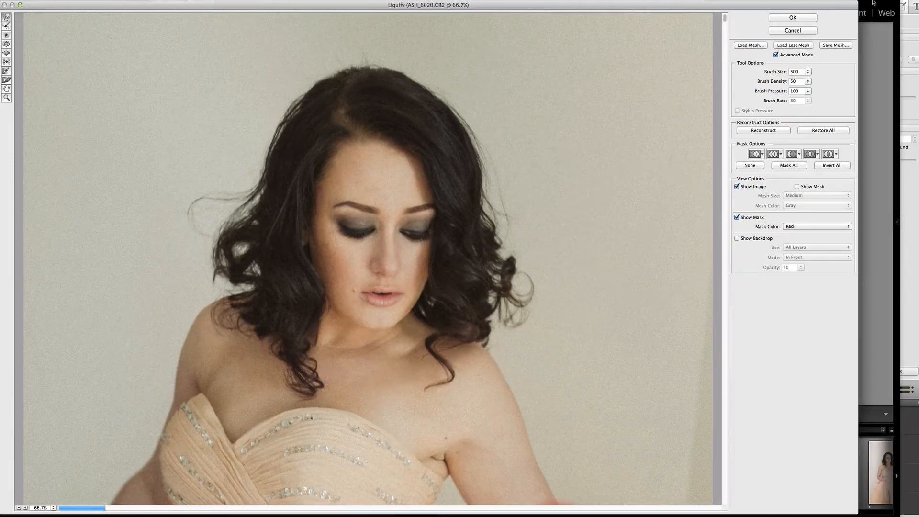
- Refine the area beneath the chin with Forward Warp at a brush size of 200, and apply the Liquify filter
key(bracketleft)
key(bracketleft)
key(bracketleft)
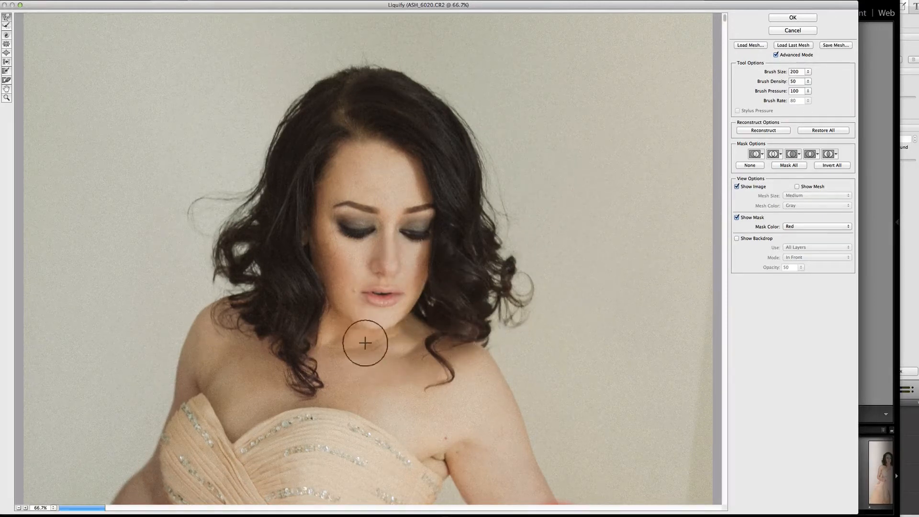
key(bracketleft)
click(808, 21)
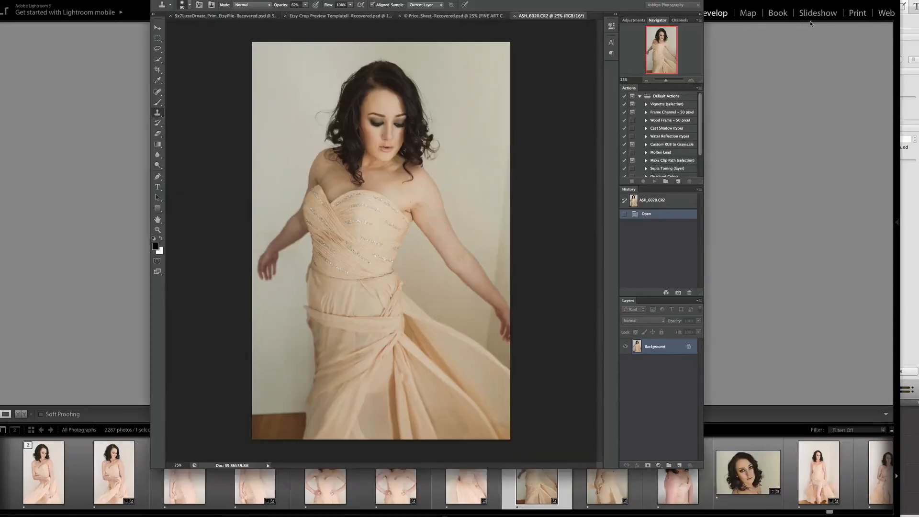
- Compare the portrait before and after the Liquify edit by alternating between the Open and Liquify history states
click(663, 215)
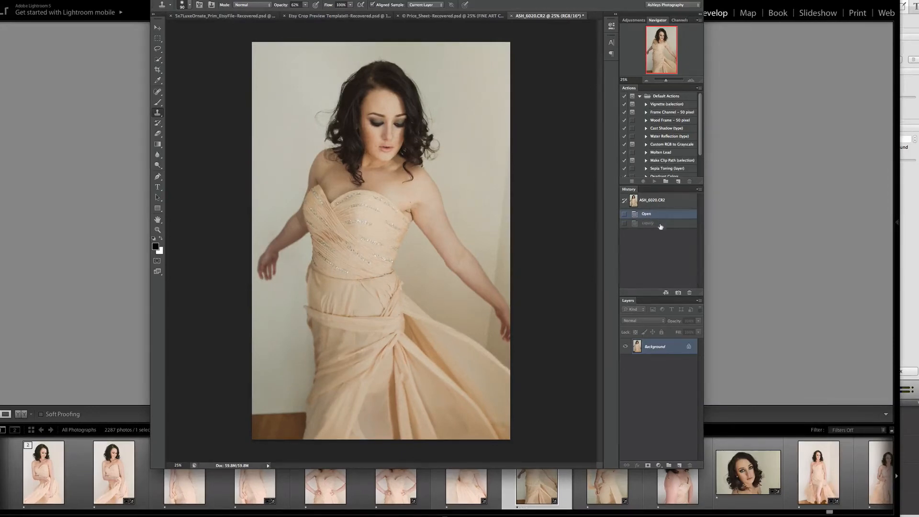
click(661, 224)
click(663, 215)
click(664, 224)
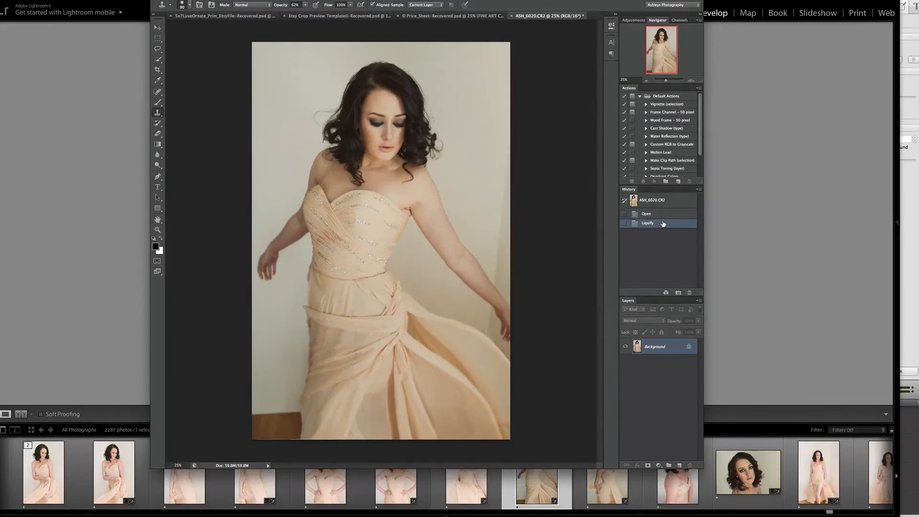
click(663, 214)
click(666, 222)
click(664, 215)
click(666, 224)
click(665, 215)
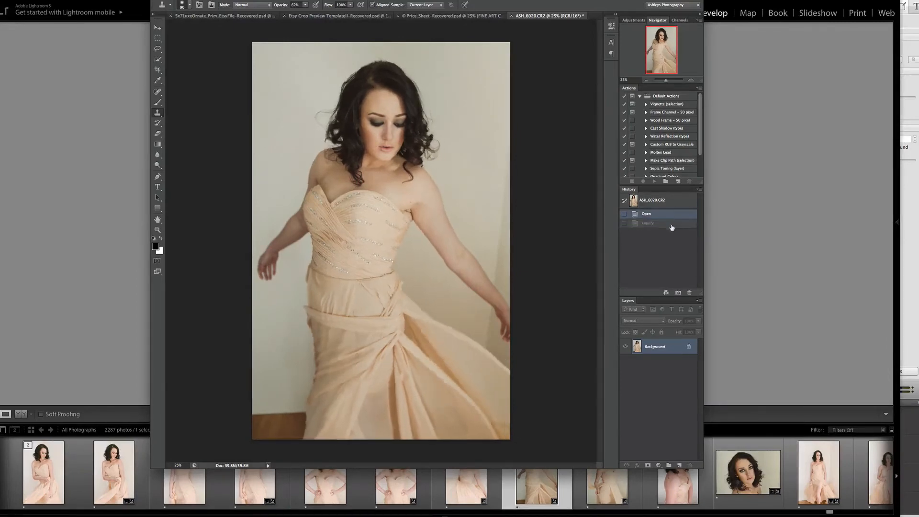
click(672, 225)
click(659, 215)
click(659, 224)
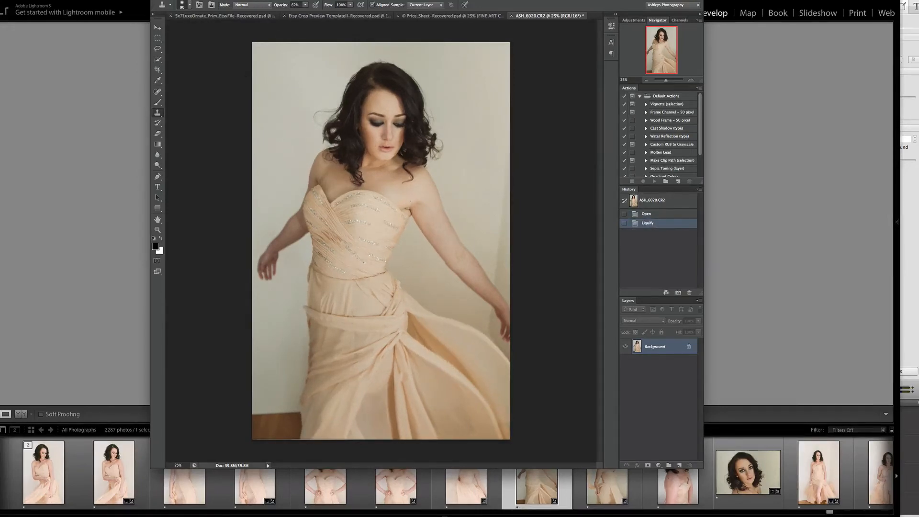
- Reopen Liquify and, at a brush size of 800, nudge the waist inward and push the skirt's lower edge outward on the photo's left side
click(126, 0)
click(136, 47)
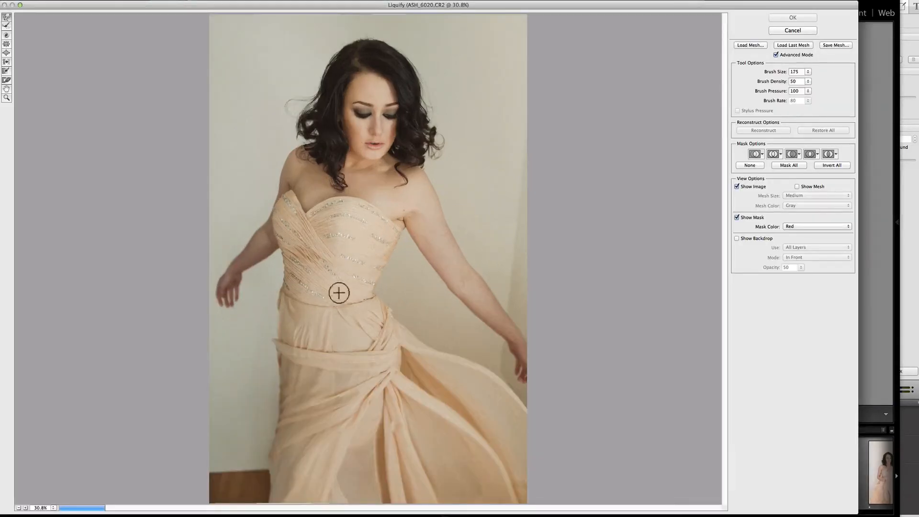
key(bracketright)
key(bracketright)
key(bracketright)
key(bracketright)
key(bracketright)
key(bracketright)
key(bracketright)
key(bracketright)
key(bracketright)
drag(276, 300, 283, 301)
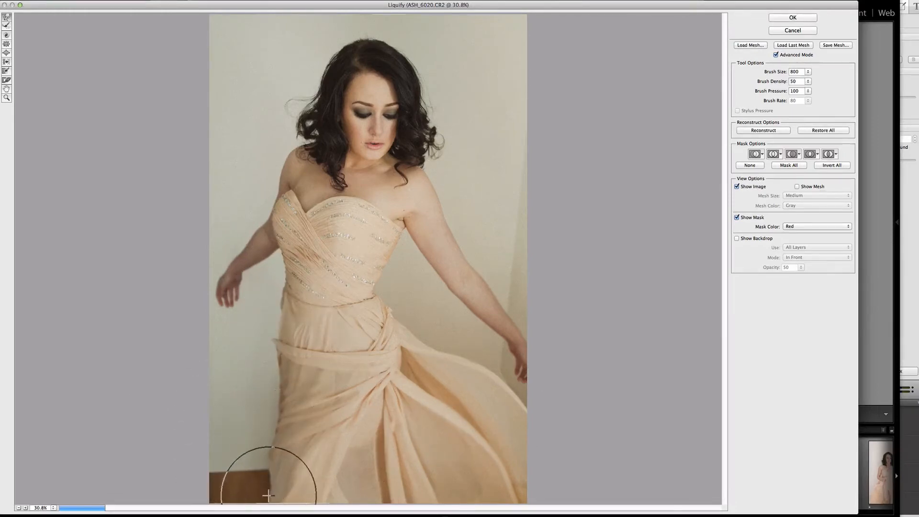
drag(269, 495, 249, 497)
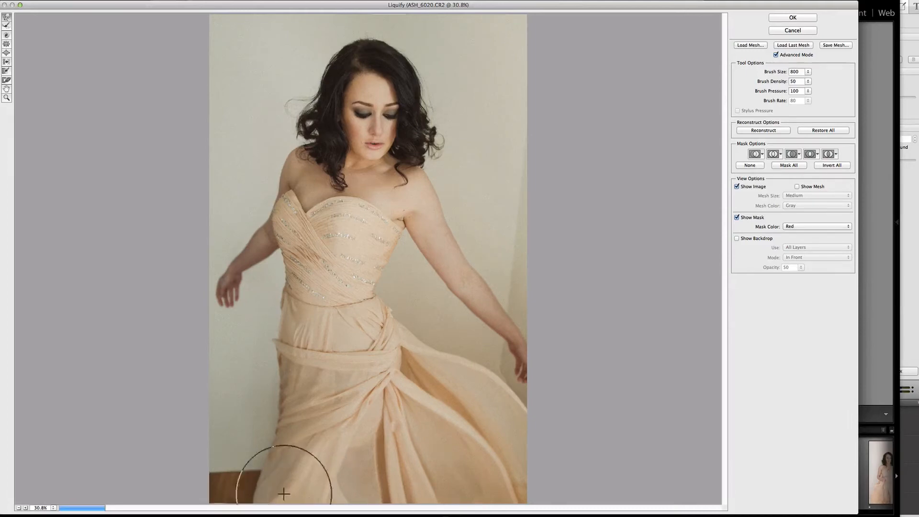
- Touch up the figure with Forward Warp at brush sizes 500 and 800, and apply the second Liquify pass
key(bracketleft)
key(bracketleft)
key(bracketleft)
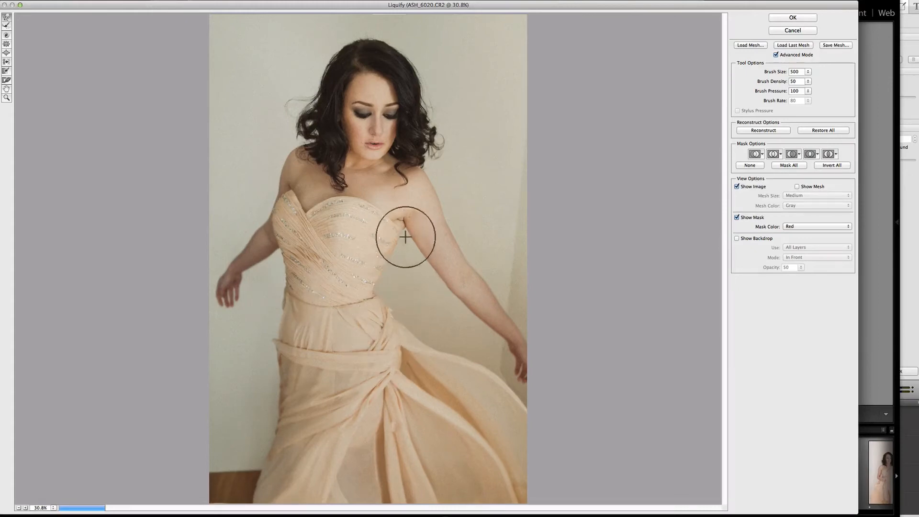
key(bracketright)
key(bracketright)
key(bracketright)
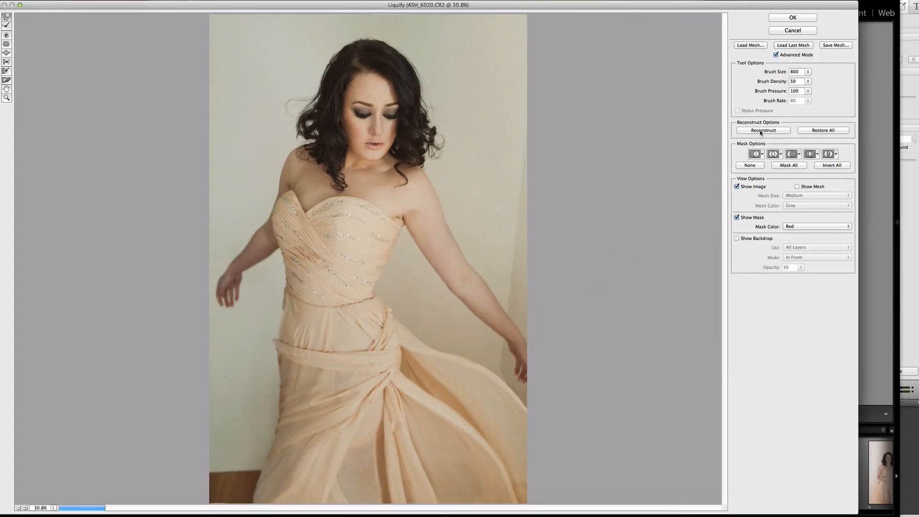
click(794, 18)
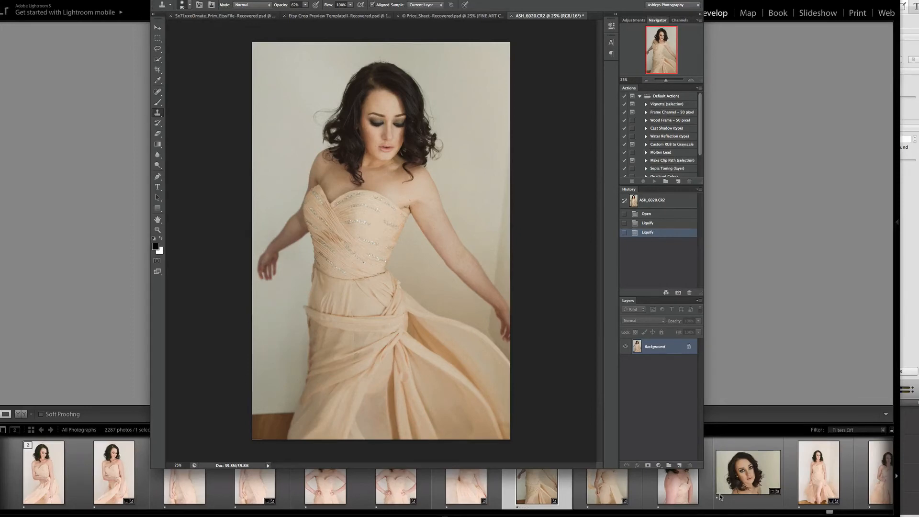
- Duplicate the Background layer as Background copy
key(super+j)
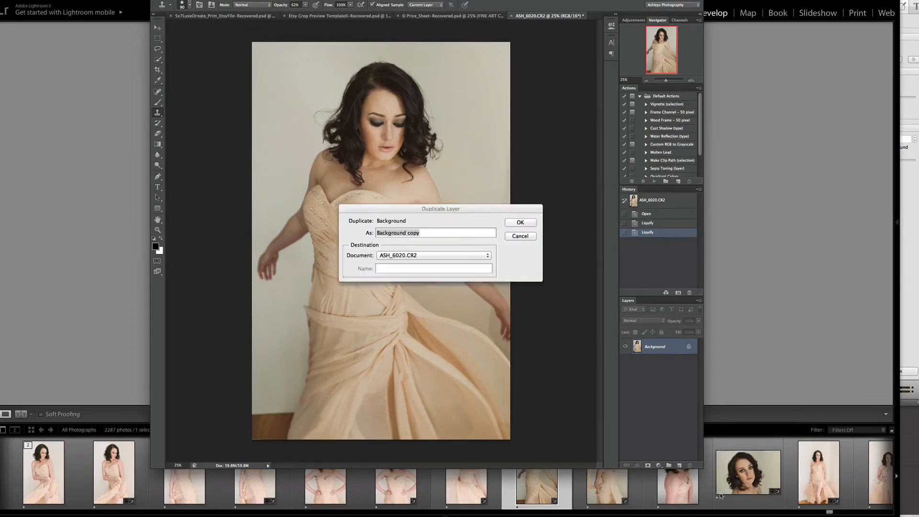
key(Return)
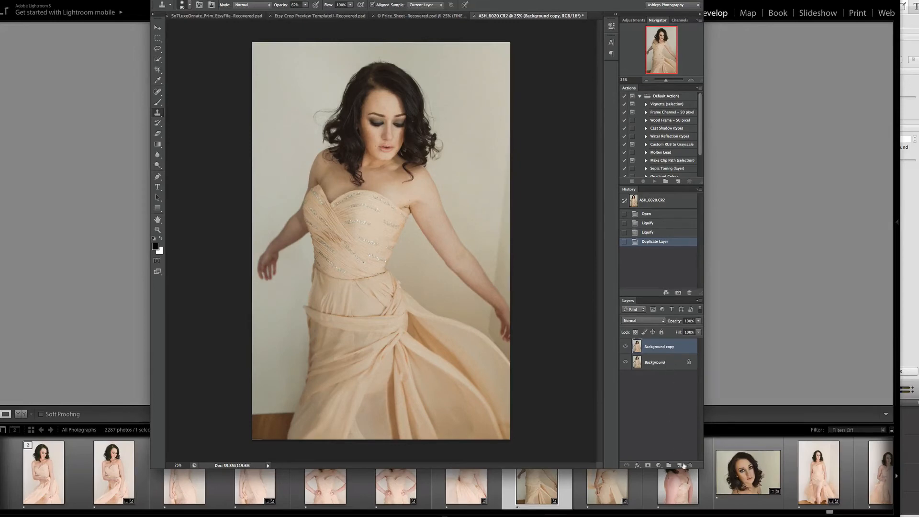
- Clone out the dark underarm crease above the bodice edge on the photo's right side with a small Clone Stamp brush
drag(667, 82, 669, 82)
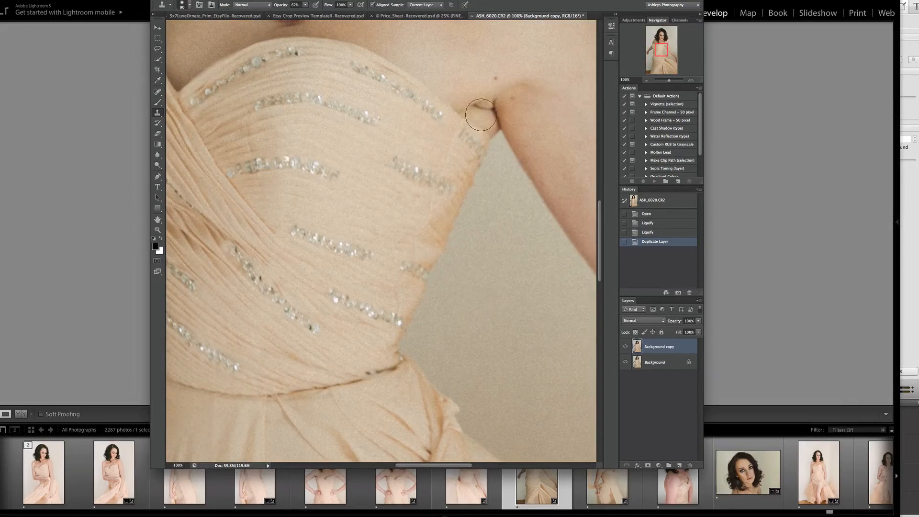
key(bracketleft)
key(bracketleft)
key(bracketleft)
click(486, 109)
click(484, 106)
click(484, 105)
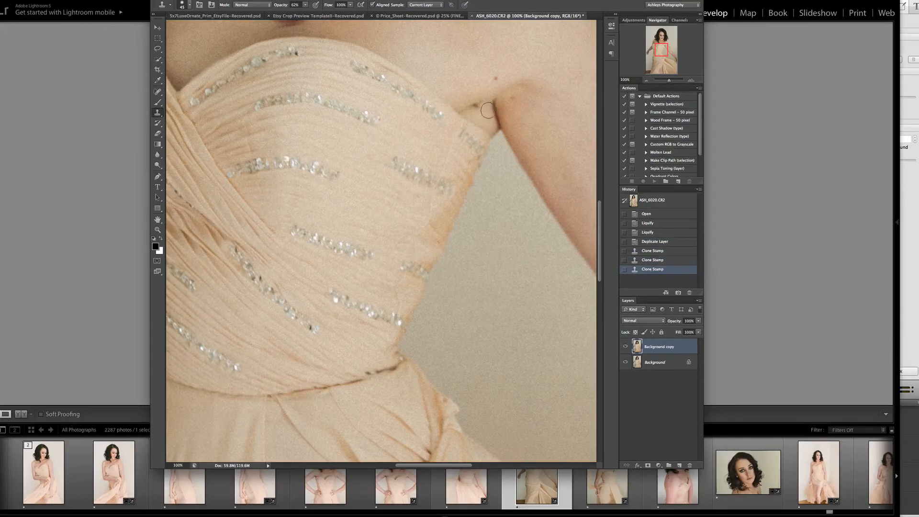
click(484, 113)
click(477, 107)
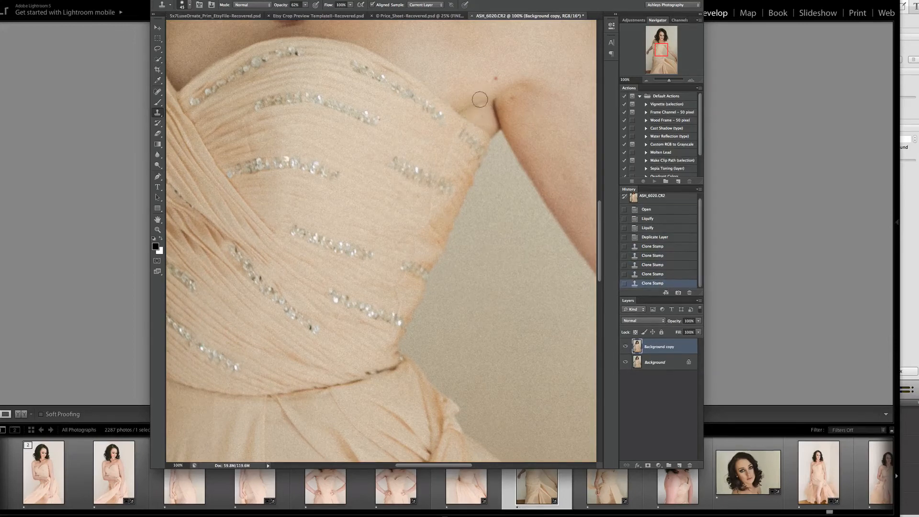
click(476, 104)
click(470, 107)
click(465, 107)
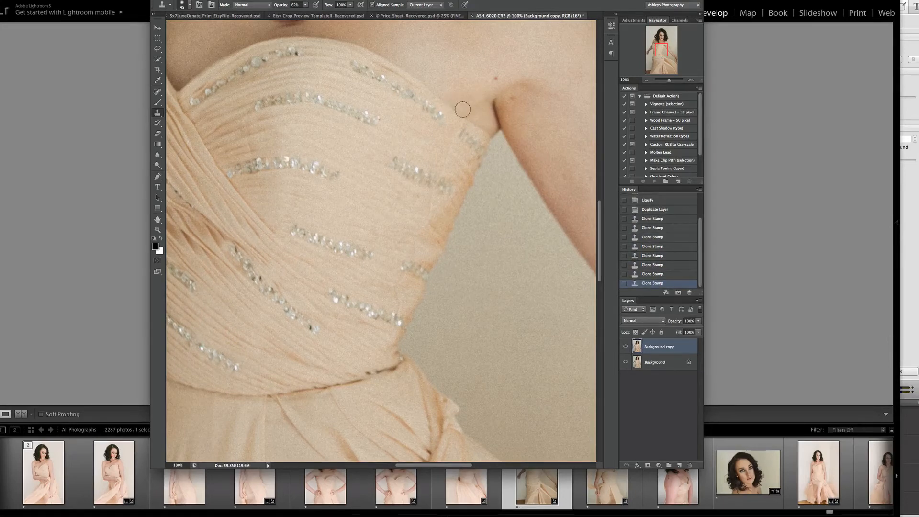
click(463, 107)
- Sample the clean skin above the bodice edge and smooth the underarm area with a larger Clone Stamp brush
key(bracketright)
key(bracketright)
key(bracketright)
key(bracketright)
alt+click(461, 97)
drag(468, 103, 475, 108)
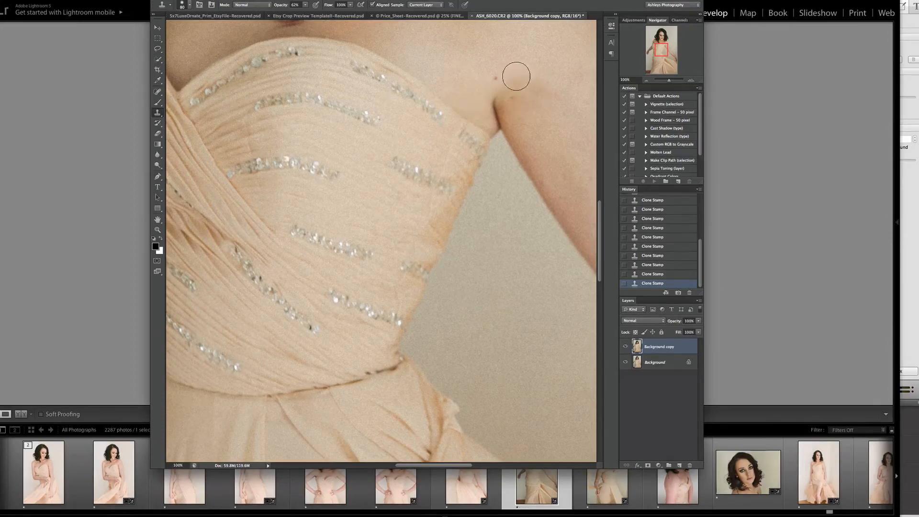
- Step back the last two Clone Stamp strokes in the history and clone smooth skin over the upper arm beside the armpit
click(663, 267)
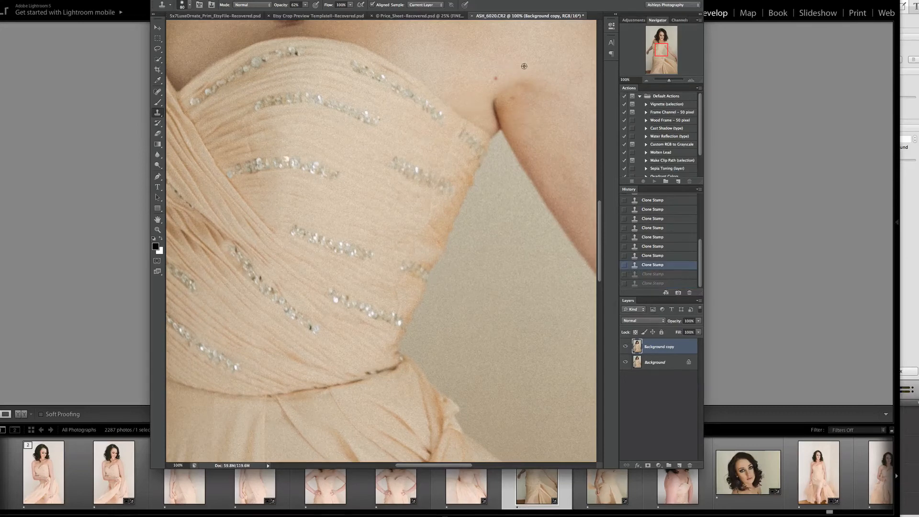
click(520, 85)
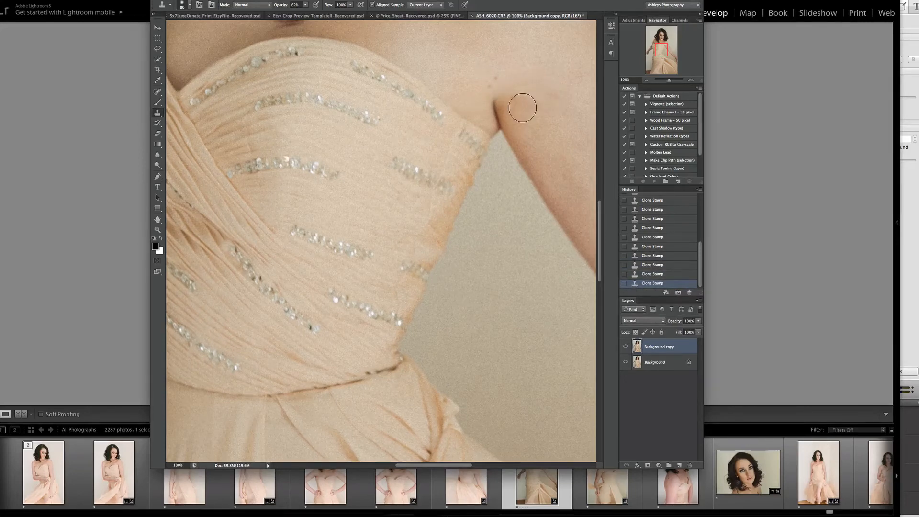
key(bracketleft)
key(bracketleft)
- Remove the small stray marks in the hair beside the cheek on the photo's right side with the Content-Aware Spot Healing Brush
scroll(437, 103, up, 10)
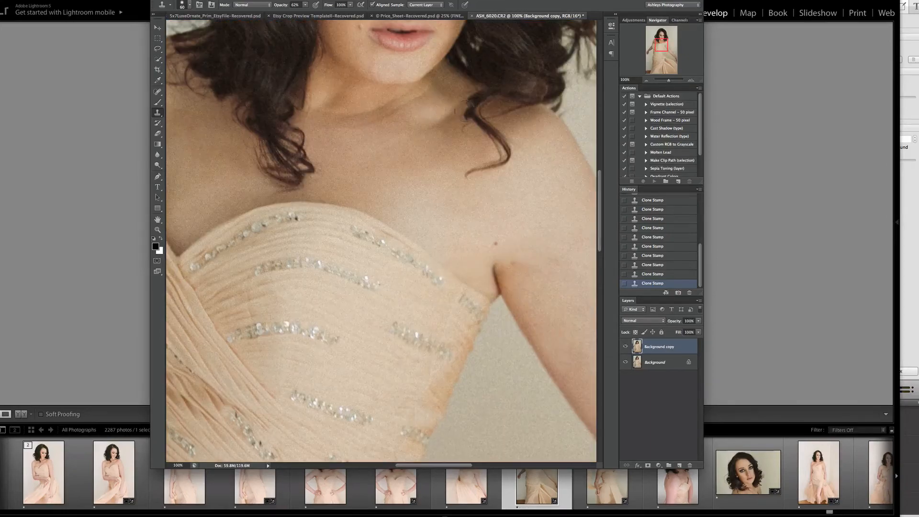
key([)
key([)
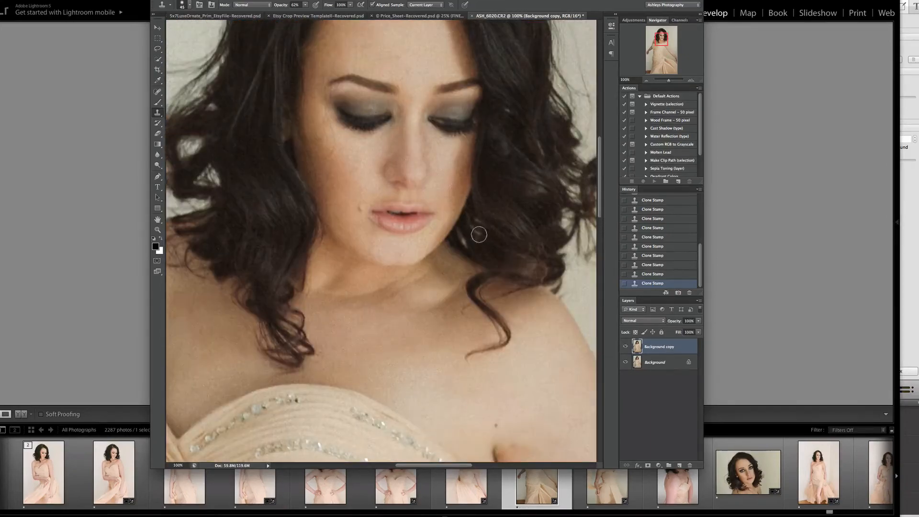
alt+click(495, 240)
click(158, 92)
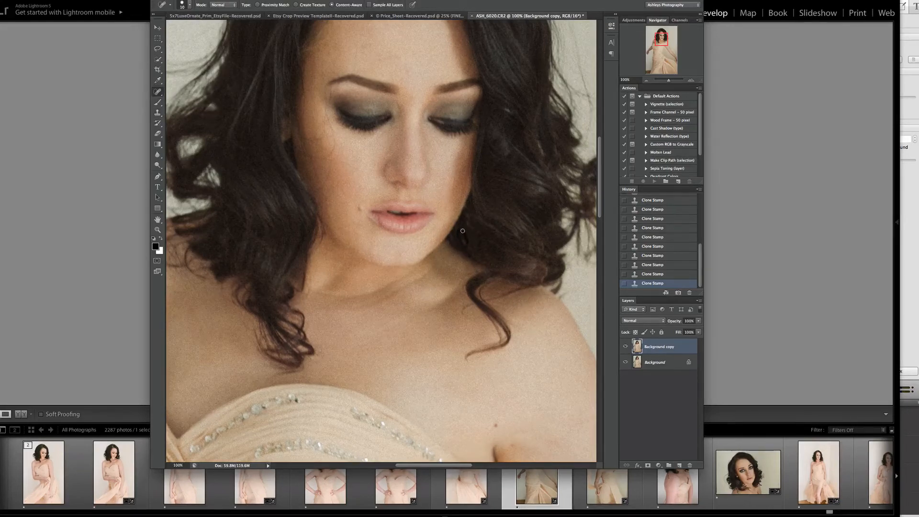
click(463, 231)
click(467, 218)
drag(484, 224, 486, 224)
- Heal the remaining light flecks in the curls at eye and nose level on the photo's right side
scroll(495, 153, up, 3)
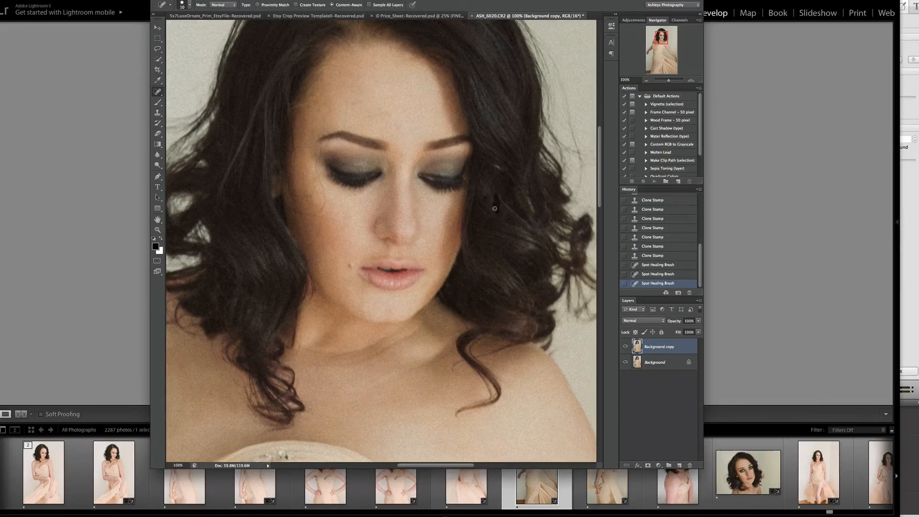
drag(495, 208, 496, 197)
click(532, 208)
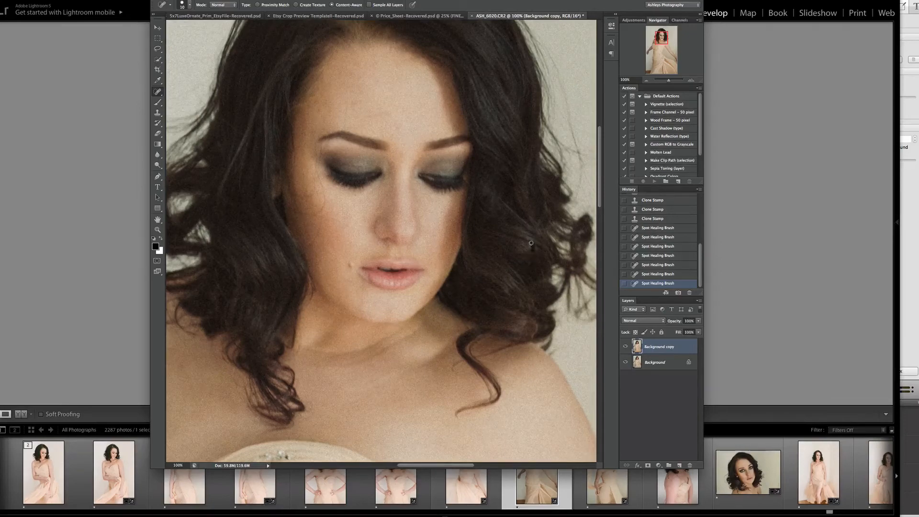
drag(531, 239, 532, 236)
scroll(532, 220, up, 5)
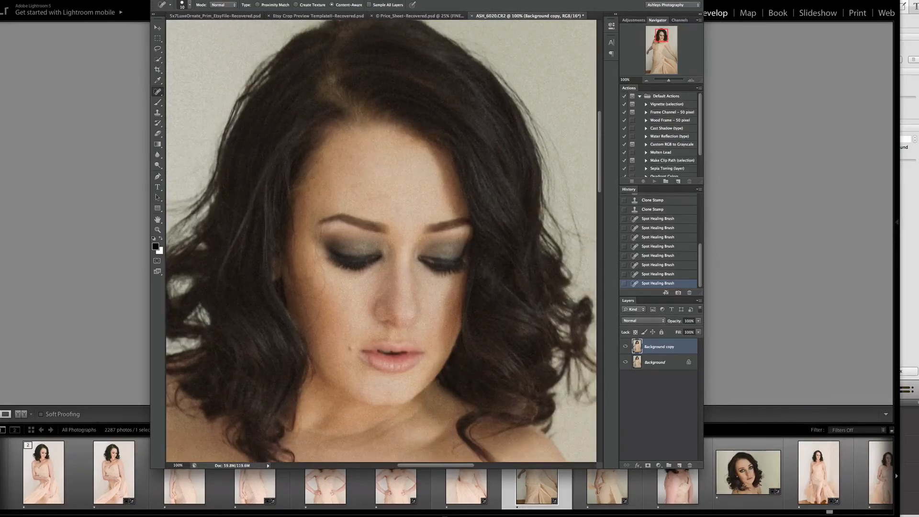
- Heal the small flyaway hairs rising above the crown with the Spot Healing Brush
scroll(287, 56, up, 3)
scroll(287, 56, left, 3)
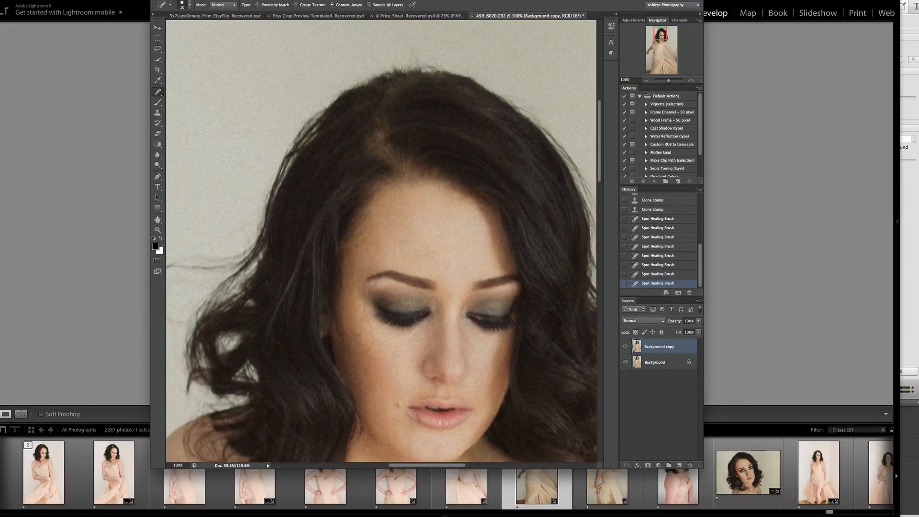
drag(423, 70, 421, 70)
- Heal the stray hairs and blemishes along the temple, hairline and forehead on the photo's left side with the Spot Healing Brush
scroll(382, 245, left, 3)
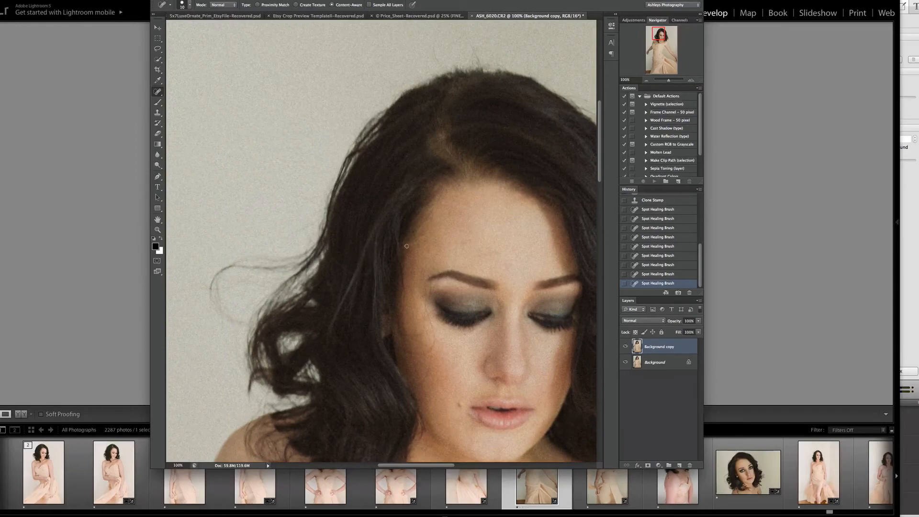
drag(404, 247, 425, 269)
scroll(448, 258, down, 5)
mouse_move(412, 241)
mouse_down()
mouse_move(450, 250)
mouse_move(425, 202)
mouse_move(424, 236)
mouse_up()
drag(414, 226, 429, 215)
click(427, 182)
drag(451, 171, 453, 138)
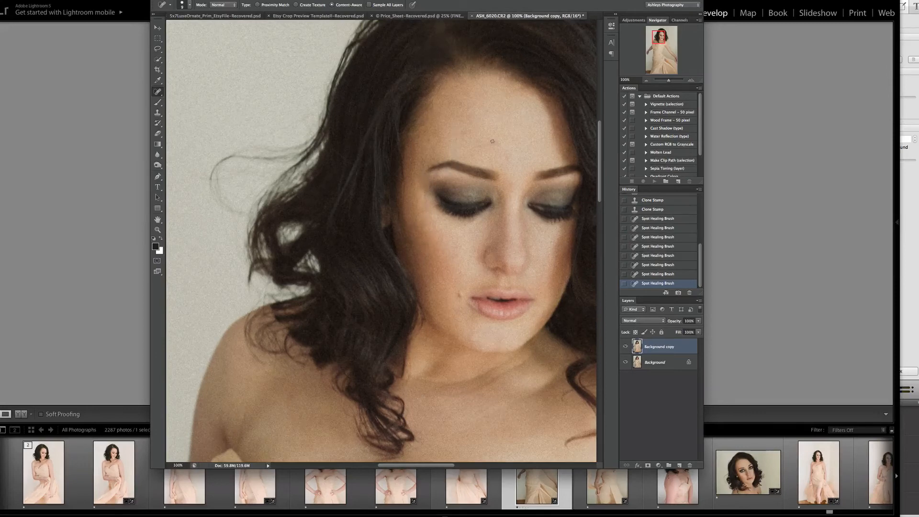
drag(404, 195, 404, 201)
drag(513, 146, 481, 145)
- Heal away the loose looping strand against the wall and even out that spot with the Clone Stamp
mouse_move(233, 208)
mouse_down()
mouse_move(213, 172)
mouse_move(288, 160)
mouse_up()
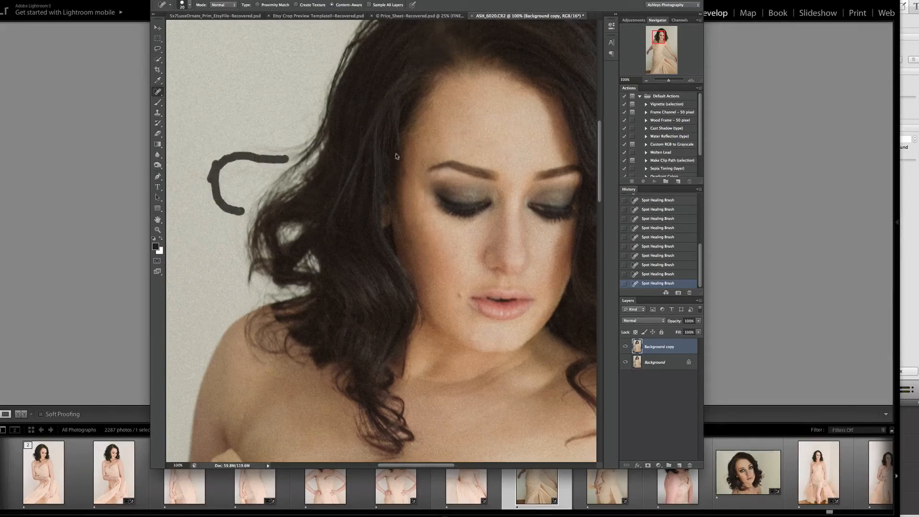
key(s)
click(262, 151)
click(220, 176)
click(221, 177)
click(240, 165)
click(262, 151)
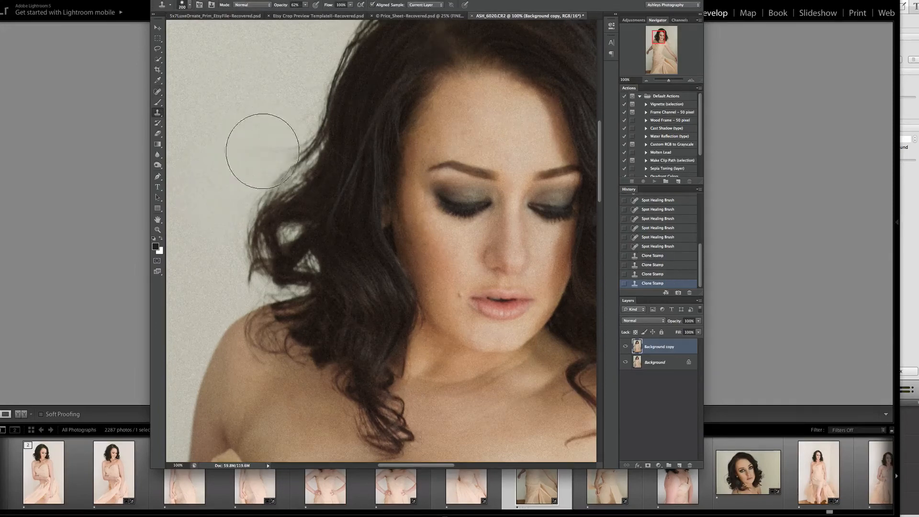
click(263, 150)
- Sample clean cheek skin with a smaller, lower-opacity Clone Stamp and smooth the outer cheek beside the hair on the photo's left side
key(bracketleft)
key(bracketleft)
key(bracketleft)
key(bracketleft)
alt+click(434, 251)
click(426, 231)
drag(305, 5, 299, 13)
mouse_move(416, 234)
mouse_down()
mouse_move(429, 233)
mouse_move(424, 218)
mouse_up()
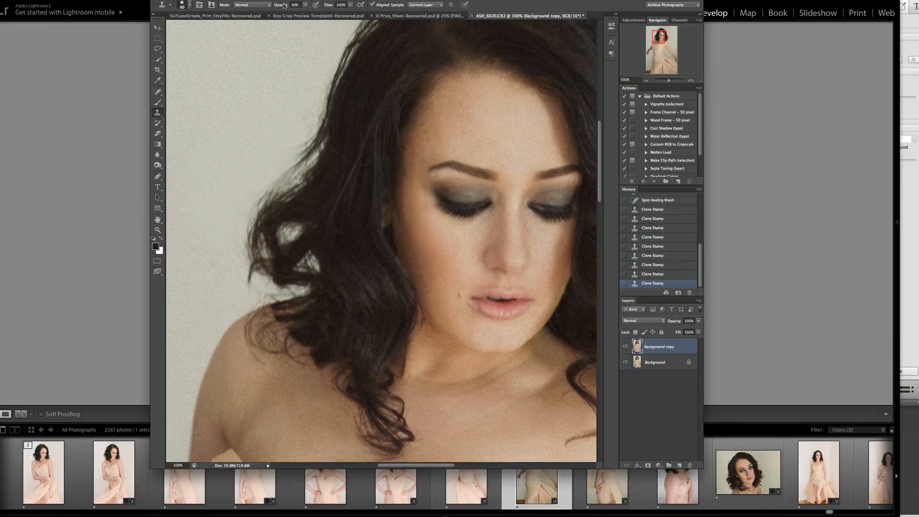
- Set the Clone Stamp opacity to 32% and smooth the skin from the outer cheek up to the temple with a smaller brush
drag(306, 5, 302, 13)
click(444, 224)
key(bracketleft)
key(bracketleft)
drag(414, 211, 406, 176)
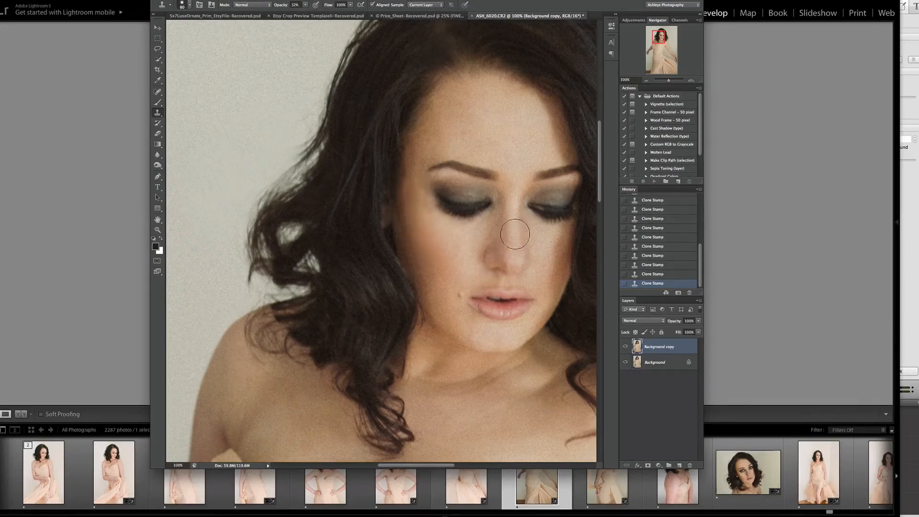
- Darken the inner lash line of the eye on the photo's left side with a small Burn tool brush
key(bracketleft)
key(bracketleft)
key(bracketleft)
key(bracketleft)
key(bracketleft)
key(bracketleft)
key(bracketleft)
key(o)
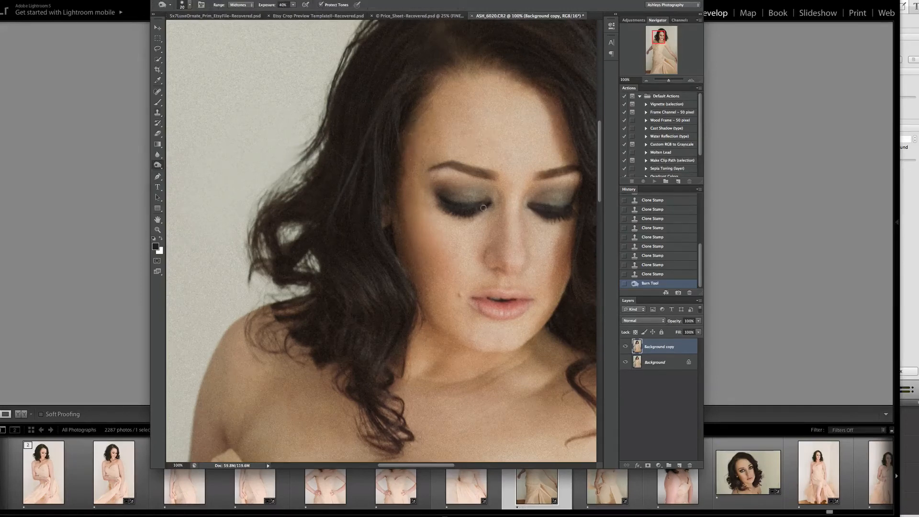
- Soften the mole beside the mouth corner and touch up the lips with the Clone Stamp
click(157, 113)
alt+click(478, 309)
click(464, 295)
click(463, 293)
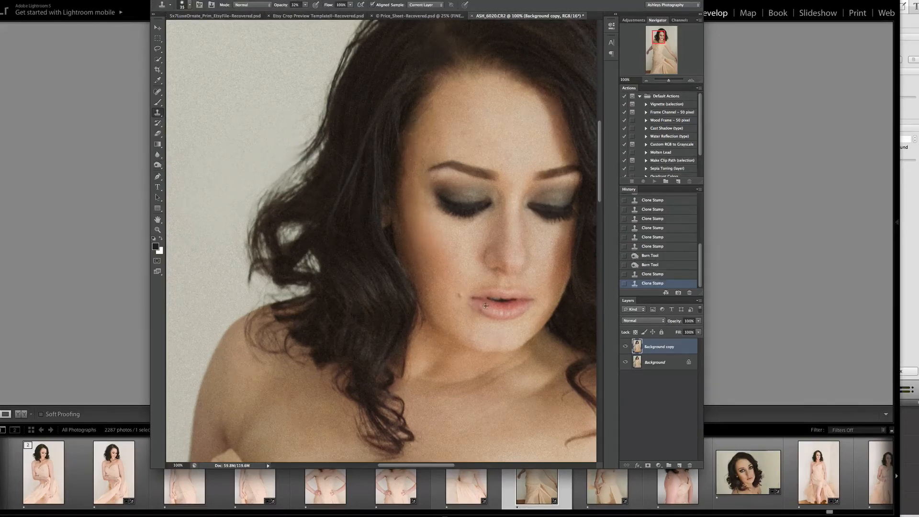
click(512, 300)
click(513, 301)
- Lasso the outer cheek and temple beside the hair and feather the selection by 33 pixels
key(l)
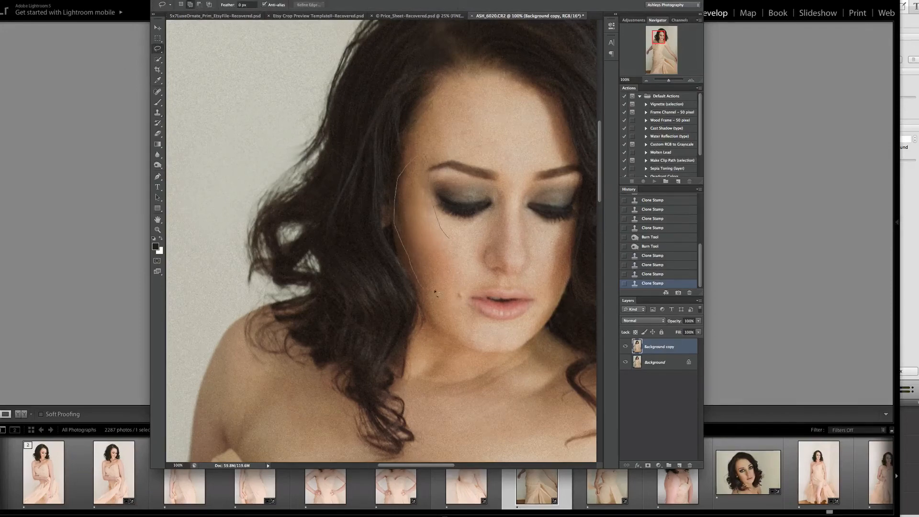
drag(436, 292, 450, 240)
click(111, 0)
mouse_move(143, 85)
click(197, 117)
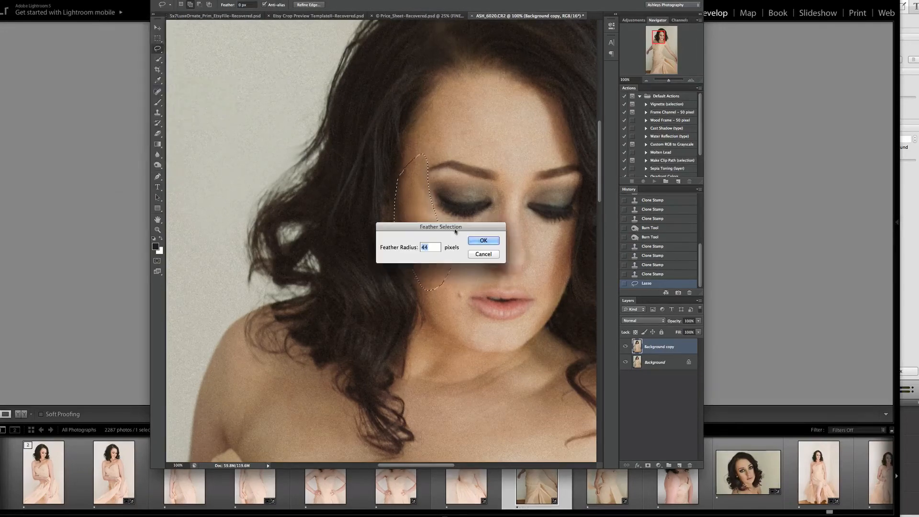
text(33)
key(Return)
- Toggle Quick Mask to check the feathered cheek selection and try the Add Noise filter on it
key(q)
key(q)
click(125, 0)
mouse_move(191, 93)
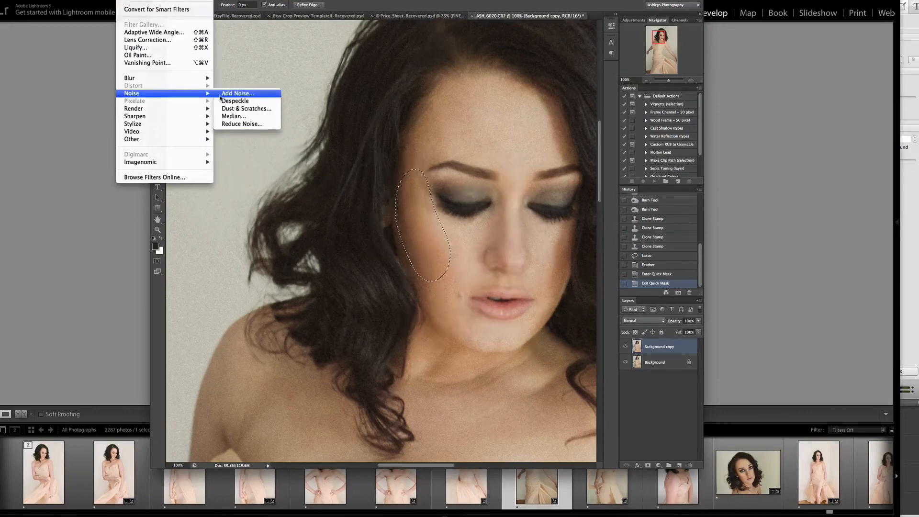
click(230, 94)
key(Return)
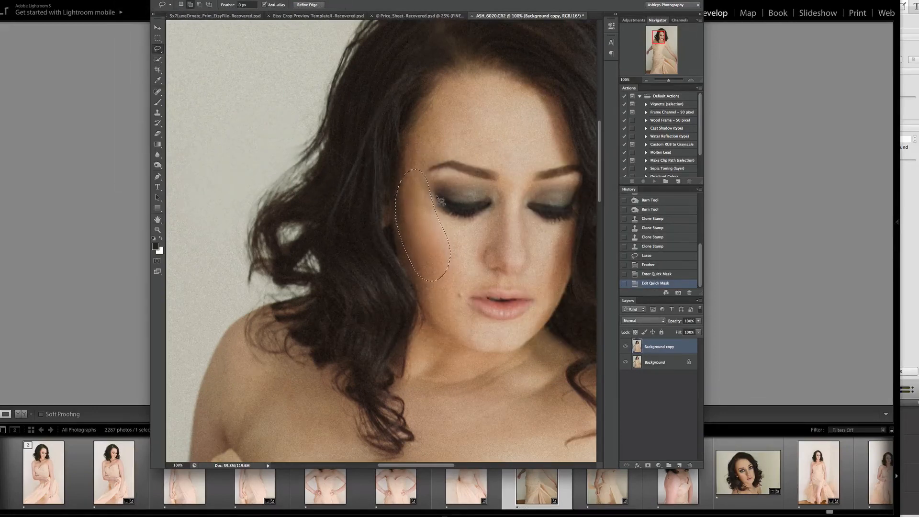
- Reshape the cheek selection with the Lasso so it covers only the area beside the eye
drag(437, 197, 451, 263)
mouse_move(450, 217)
mouse_down()
mouse_move(470, 262)
mouse_move(450, 230)
mouse_move(450, 268)
mouse_up()
mouse_move(438, 271)
mouse_down()
mouse_move(402, 211)
mouse_move(417, 274)
mouse_up()
mouse_move(437, 270)
mouse_down()
mouse_move(397, 209)
mouse_move(412, 268)
mouse_up()
mouse_move(401, 222)
mouse_down()
mouse_move(415, 200)
mouse_move(401, 222)
mouse_up()
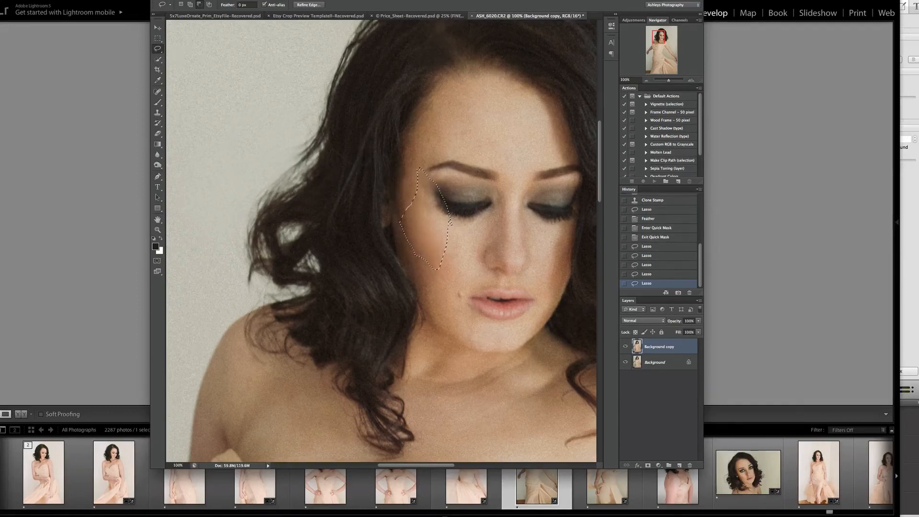
- Feather the reshaped cheek selection, undo the feather and apply it again
click(101, 0)
mouse_move(143, 86)
click(208, 117)
key(Return)
key(super+z)
click(143, 0)
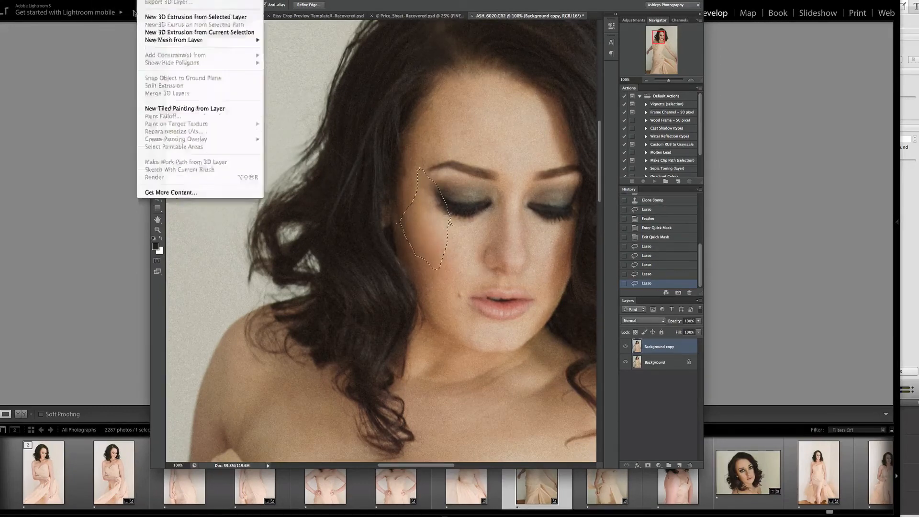
click(102, 0)
click(208, 117)
key(Return)
- Apply Add Noise to the feathered cheek area, deselect it and toggle the retouched layer's visibility to compare
click(126, 0)
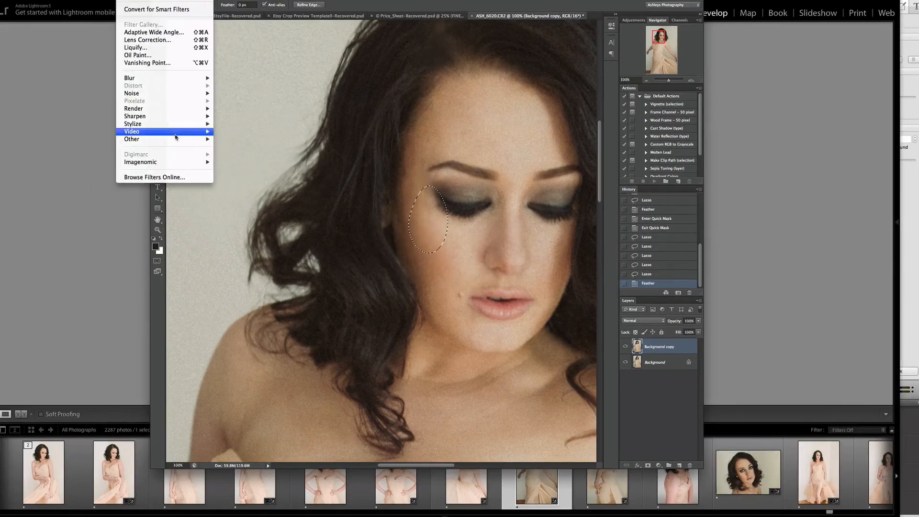
mouse_move(191, 94)
click(225, 94)
key(Return)
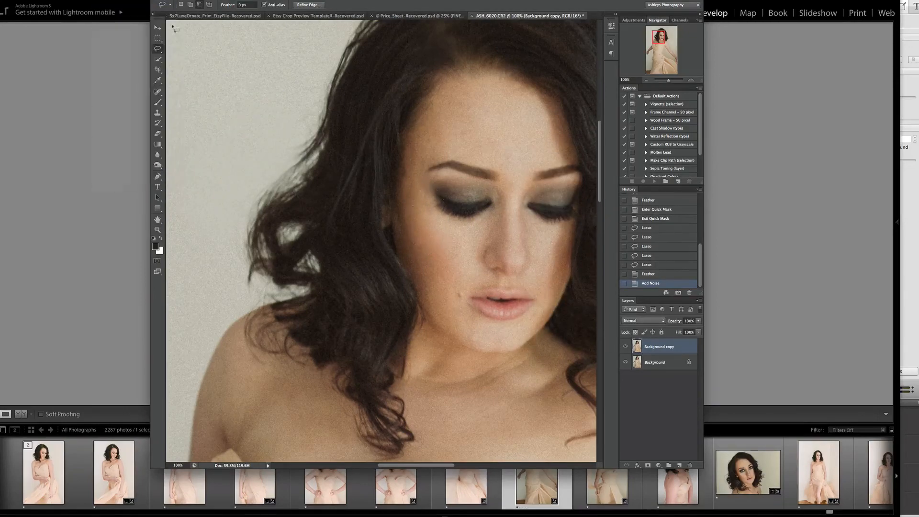
key(super+d)
click(625, 346)
click(625, 347)
- Lasso the filled-in hair parting above the forehead, feather it, add noise to match the grain and deselect
scroll(532, 240, up, 3)
drag(461, 99, 482, 124)
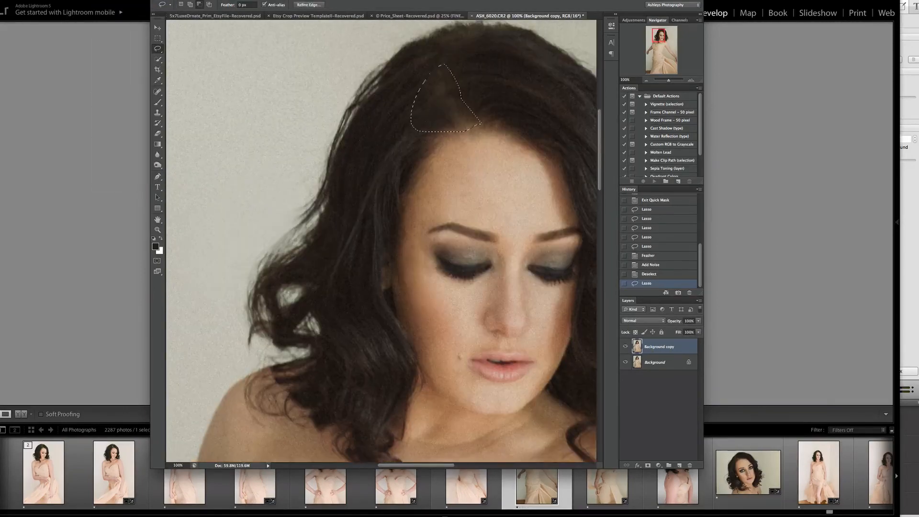
click(102, 0)
mouse_move(143, 86)
click(208, 117)
key(Return)
click(126, 0)
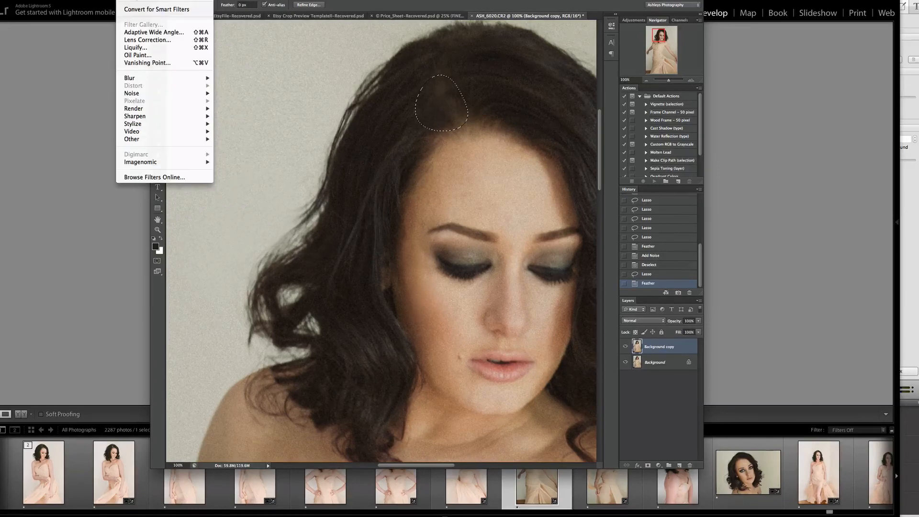
click(139, 0)
click(102, 0)
click(110, 1)
- Lasso a larger area around the hair parting and feather the selection
drag(425, 76, 420, 74)
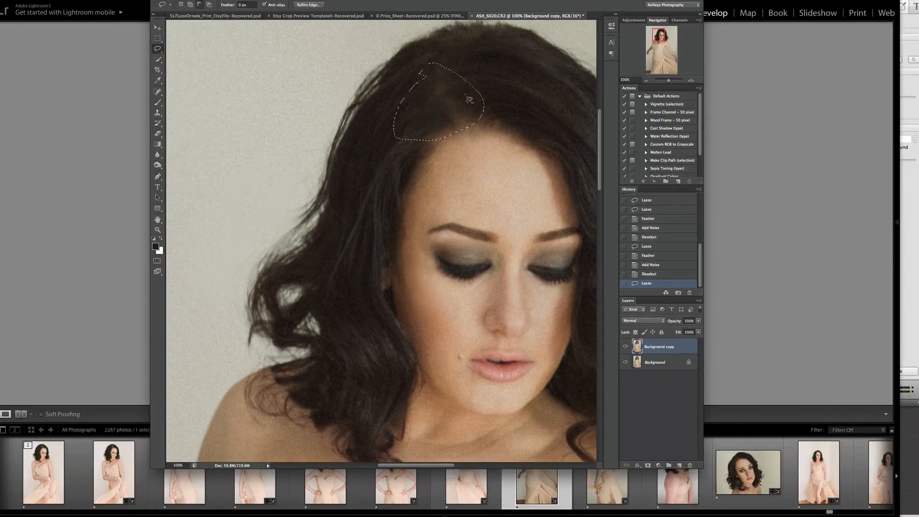
click(101, 0)
mouse_move(144, 86)
click(208, 117)
click(481, 241)
- Apply a Gaussian Blur with a radius of 3 to the parting area and select the whole canvas
click(125, 0)
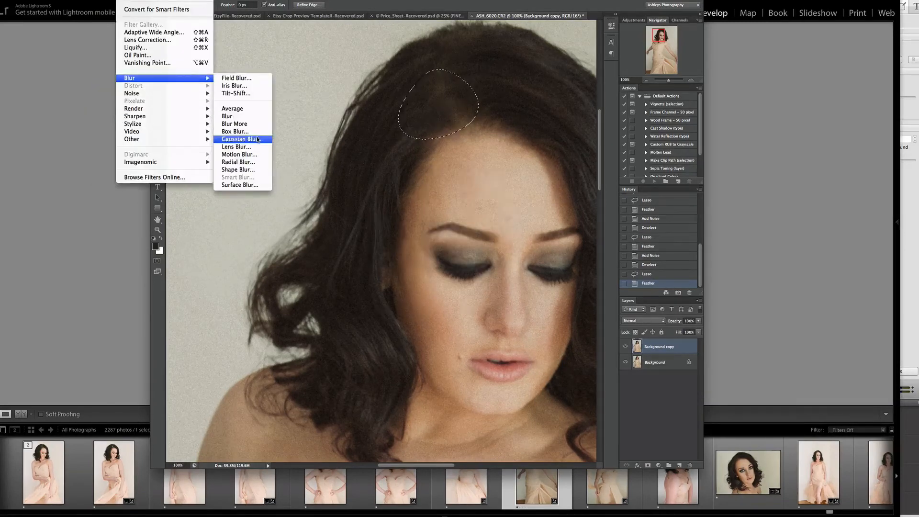
click(258, 140)
text(3)
click(486, 191)
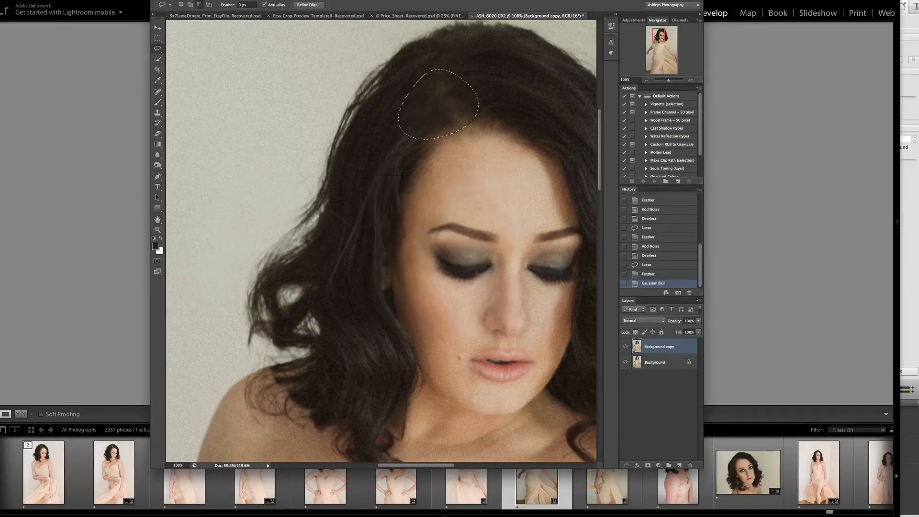
click(101, 0)
click(106, 0)
- Compare the hair parting in earlier history states, back to before its noise and blur edits, with the latest state
click(651, 247)
click(649, 218)
click(649, 210)
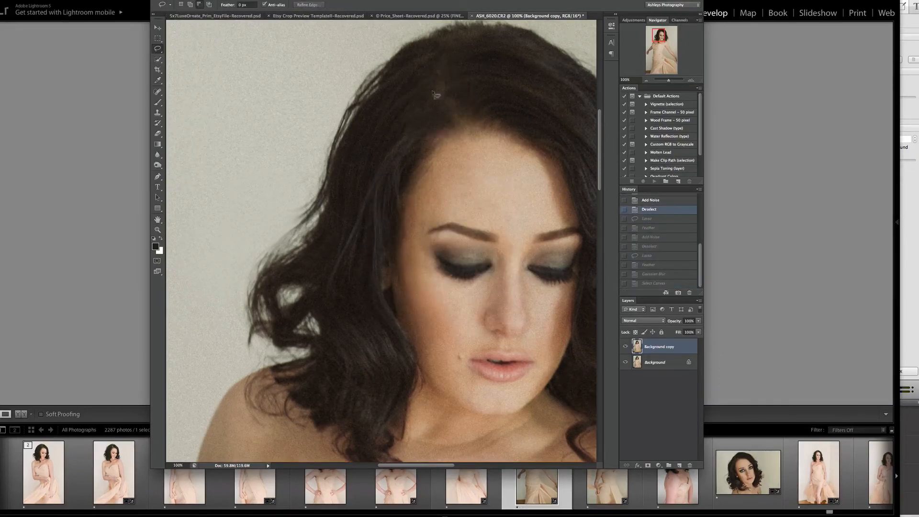
click(654, 284)
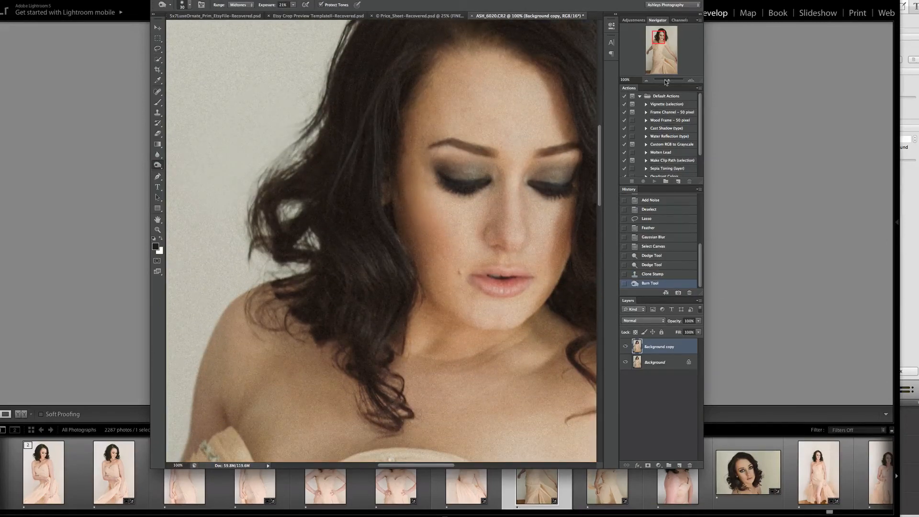
- Fill the light gaps inside the curls on the photo's left side with the Content-Aware Spot Healing Brush
drag(666, 82, 670, 82)
scroll(275, 206, up, 15)
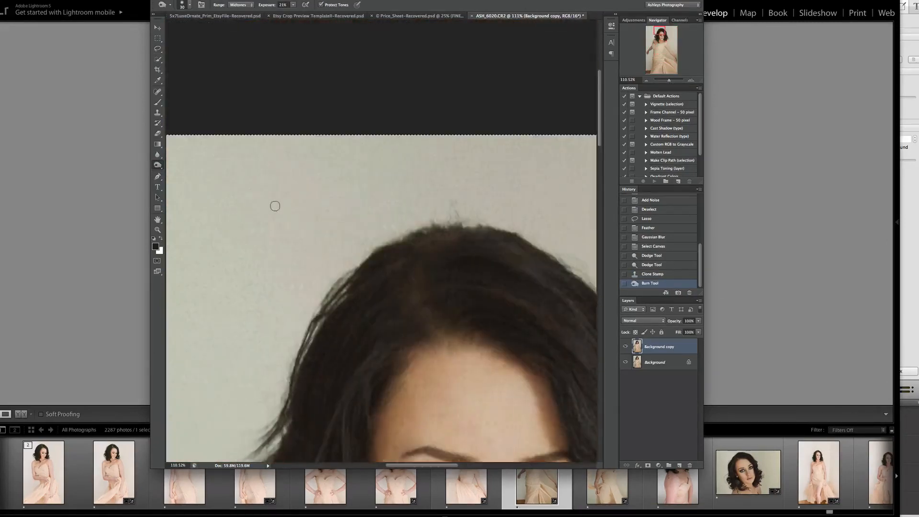
scroll(275, 207, down, 10)
scroll(363, 310, left, 4)
click(158, 112)
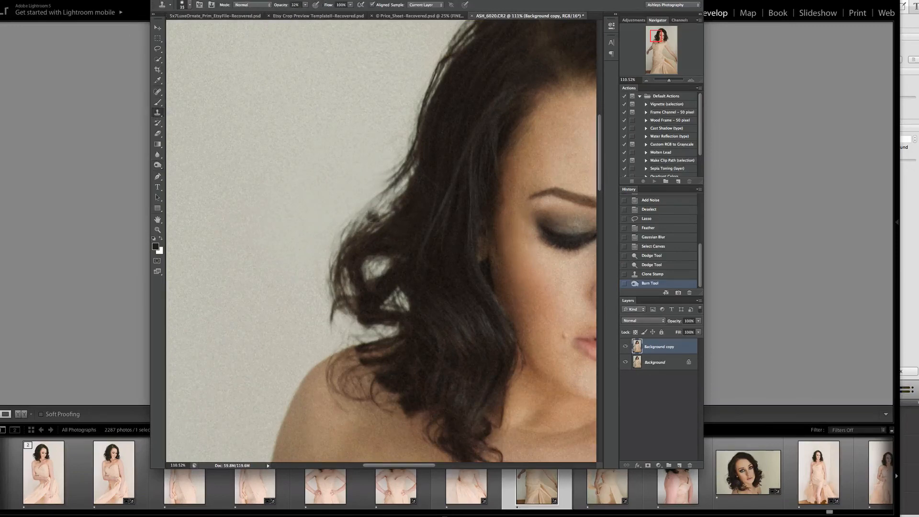
click(158, 91)
mouse_move(378, 259)
mouse_down()
mouse_move(398, 262)
mouse_move(371, 278)
mouse_move(404, 259)
mouse_move(374, 279)
mouse_move(374, 264)
mouse_move(400, 245)
mouse_move(383, 307)
mouse_up()
click(398, 256)
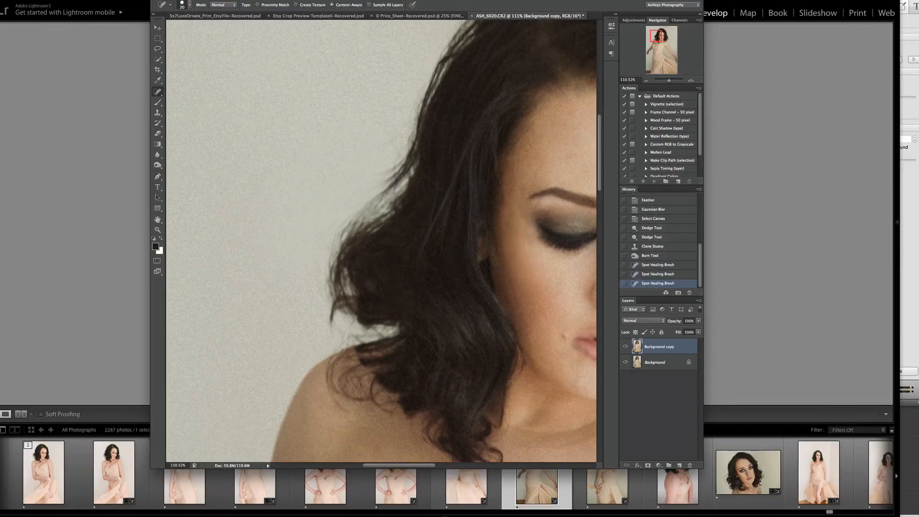
- View the whole figure and compare the history states before and after the curl healing
drag(667, 81, 667, 82)
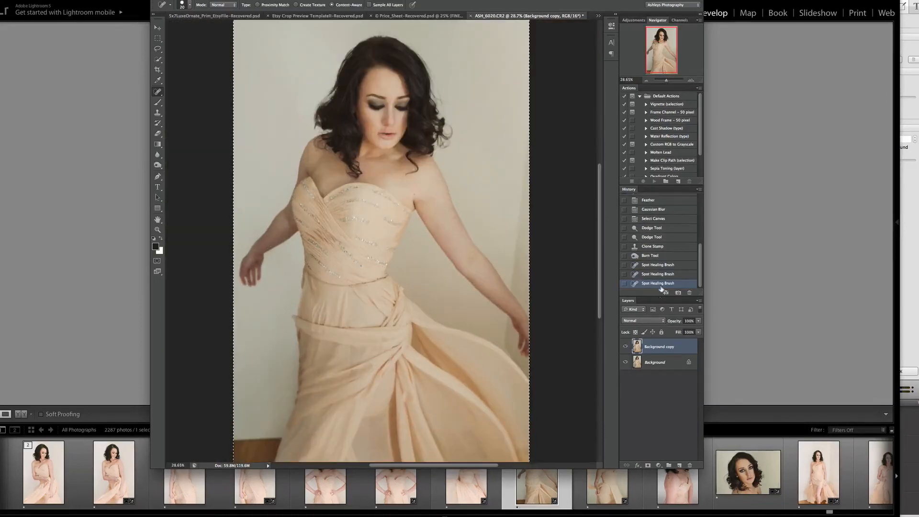
click(651, 256)
click(653, 282)
- Set the Clone Stamp opacity to 84% and clone the plain wall over the wooden floor beside the skirt's hem
drag(667, 80, 668, 79)
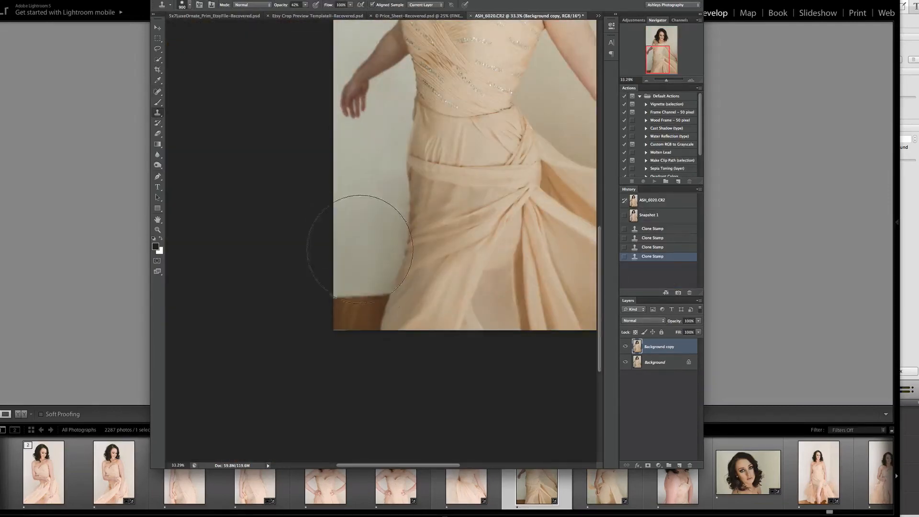
key(8)
key(4)
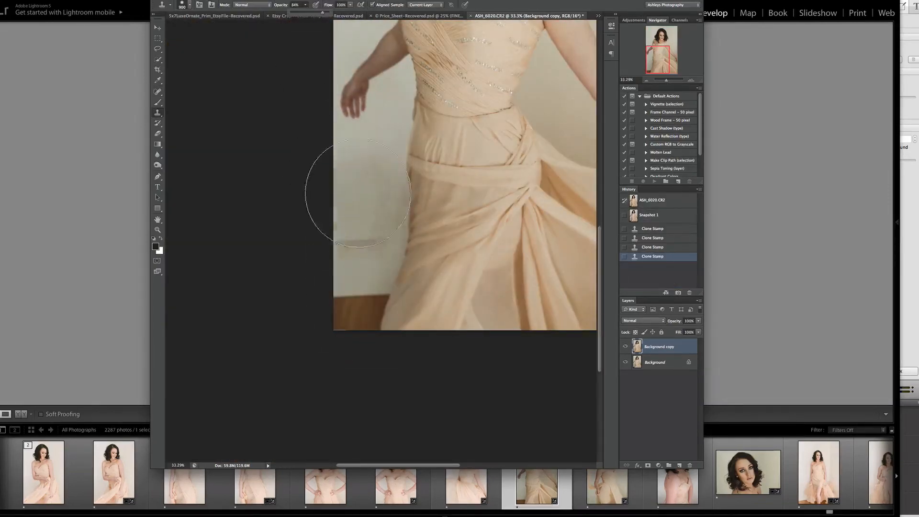
click(358, 319)
click(359, 319)
click(360, 319)
click(359, 320)
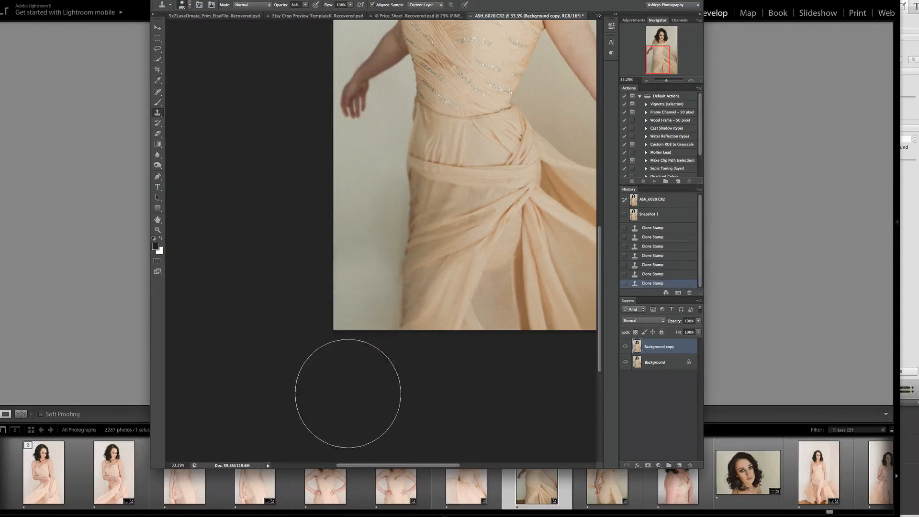
click(359, 260)
- Add a layer mask to the Background copy layer and lower its opacity to below 50%
click(648, 465)
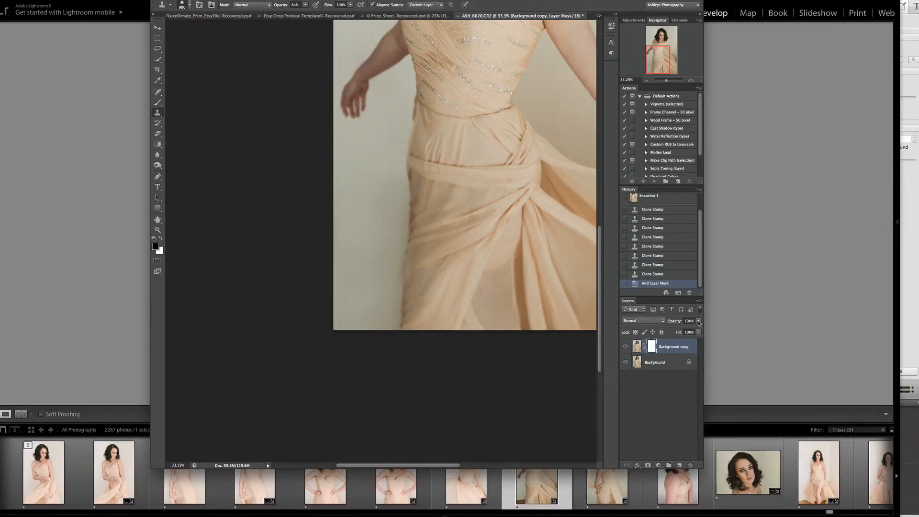
drag(699, 321, 676, 329)
- Paint black on the layer mask over the lower skirt with an enlarged Brush at 100% opacity to bring back the dress
click(158, 102)
click(307, 5)
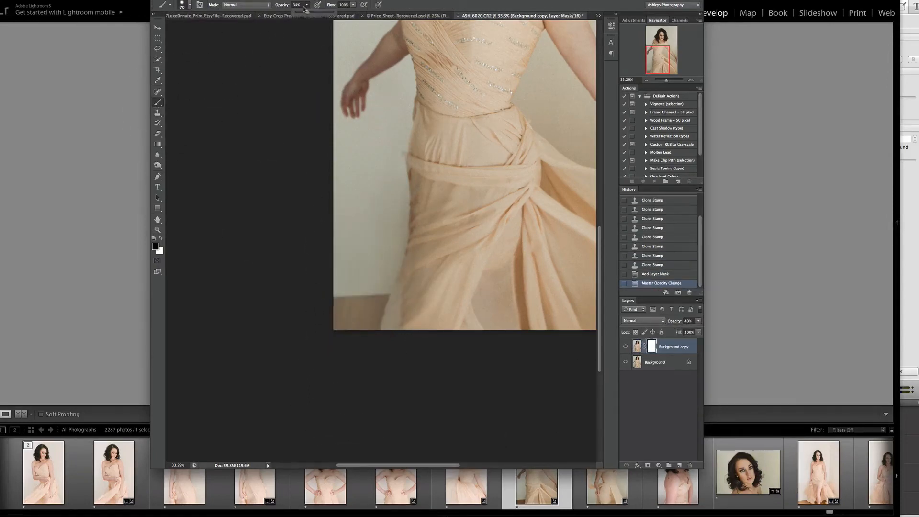
click(183, 6)
click(292, 95)
key(bracketright)
key(bracketright)
key(bracketright)
key(bracketright)
key(bracketright)
drag(444, 243, 426, 333)
- Reduce the brush size and refine the mask along the skirt's outer edge above the hem
key(bracketleft)
key(bracketleft)
key(bracketleft)
key(bracketleft)
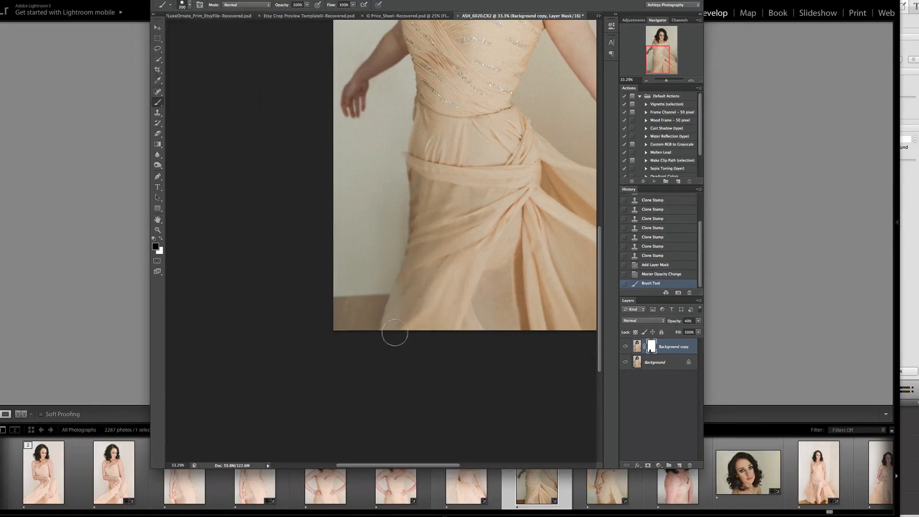
drag(415, 261, 422, 226)
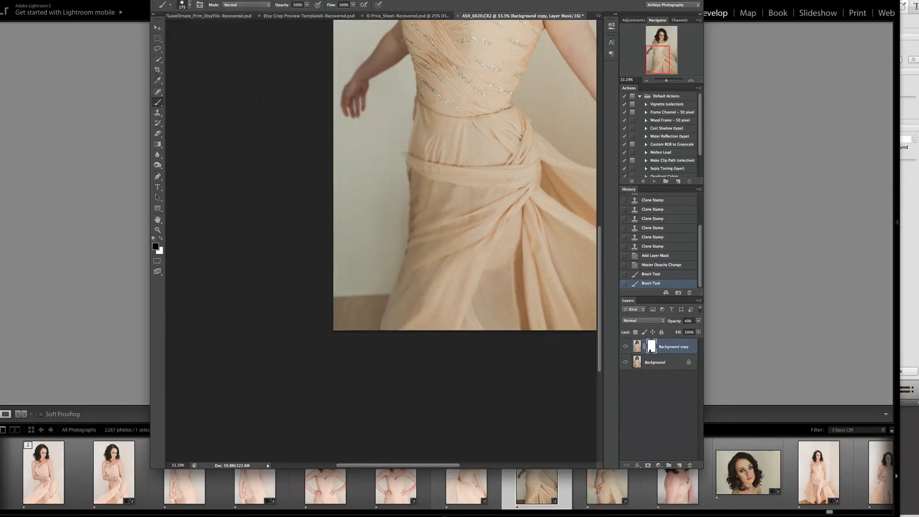
- Raise the Background copy layer's opacity to 100% and toggle its visibility to compare the cloned wall with the original floor
click(699, 322)
drag(677, 330, 706, 332)
click(627, 346)
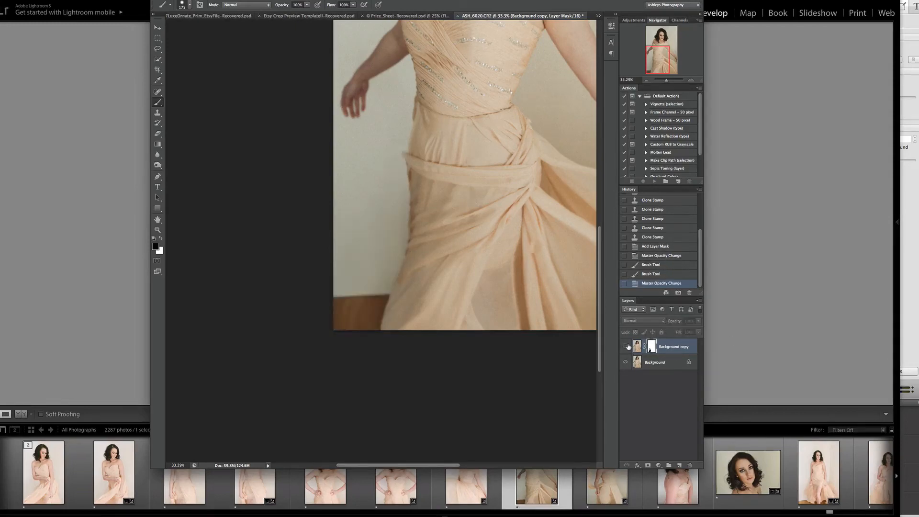
click(626, 346)
click(627, 347)
click(627, 347)
click(627, 351)
click(626, 350)
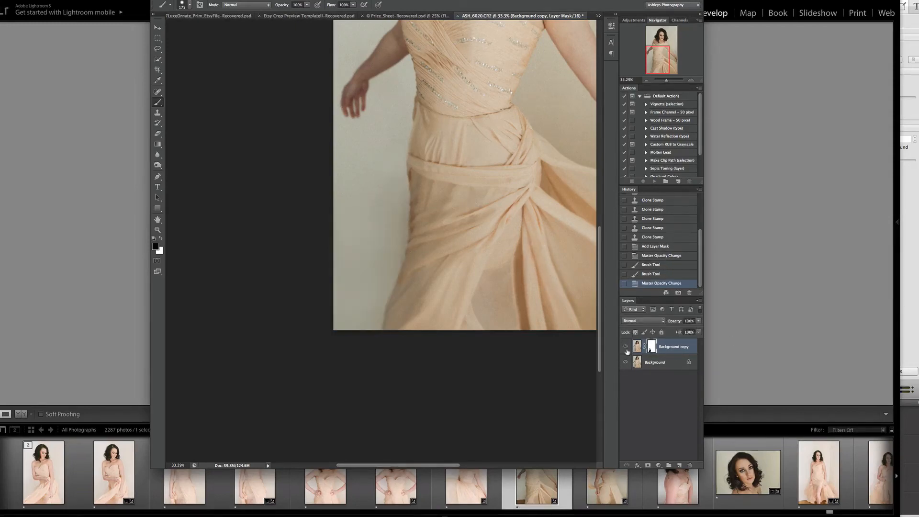
click(626, 351)
click(627, 351)
- Lasso the cloned wall area beside the lower skirt on the Background copy layer's image and feather the selection by 25 pixels
click(158, 49)
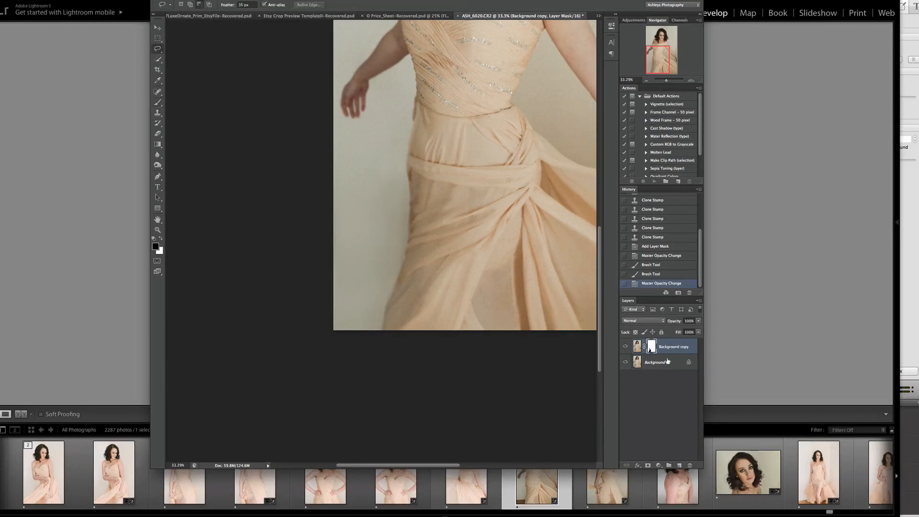
click(637, 347)
mouse_move(407, 237)
mouse_down()
mouse_move(294, 259)
mouse_move(415, 205)
mouse_move(407, 273)
mouse_move(376, 332)
mouse_up()
click(110, 1)
mouse_move(144, 85)
click(209, 116)
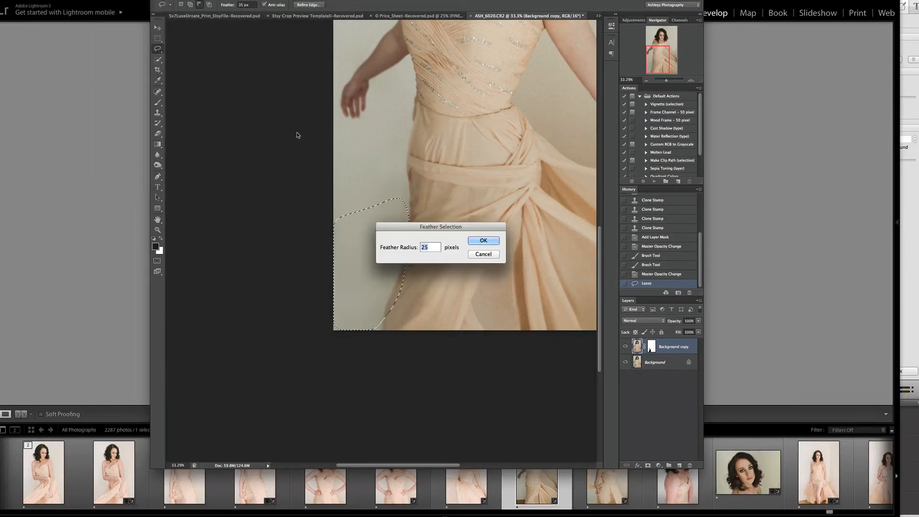
click(483, 240)
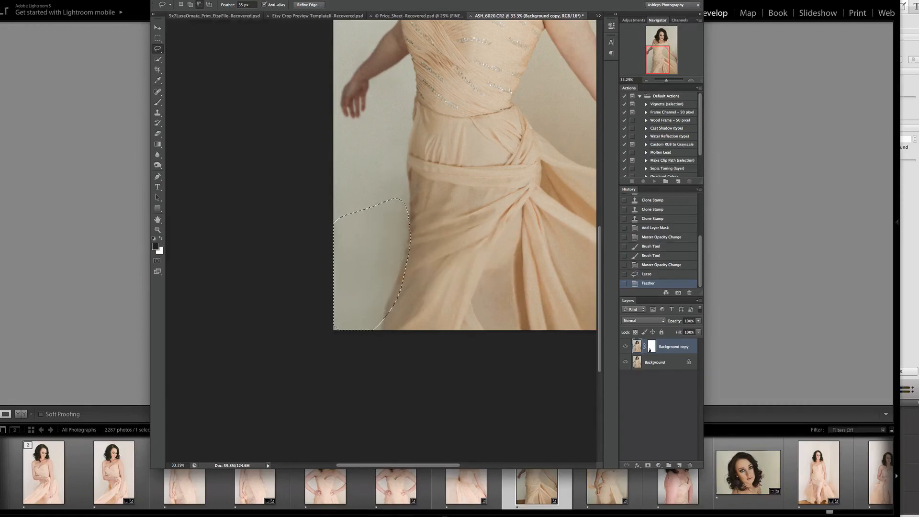
- Darken the selected wall slightly with a Curves point at input 125, output 120, and deselect
click(36, 1)
click(130, 28)
mouse_move(535, 171)
mouse_down()
mouse_move(544, 189)
mouse_move(537, 172)
mouse_up()
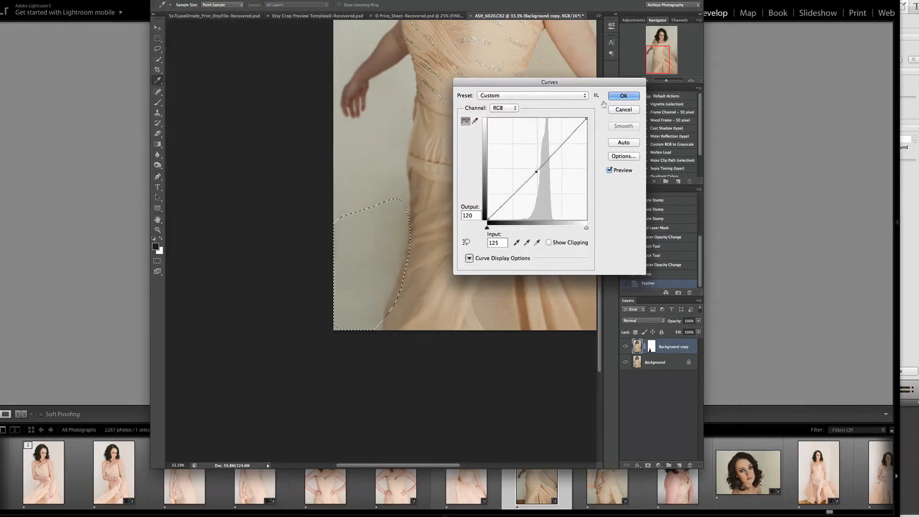
click(622, 96)
click(101, 1)
click(108, 1)
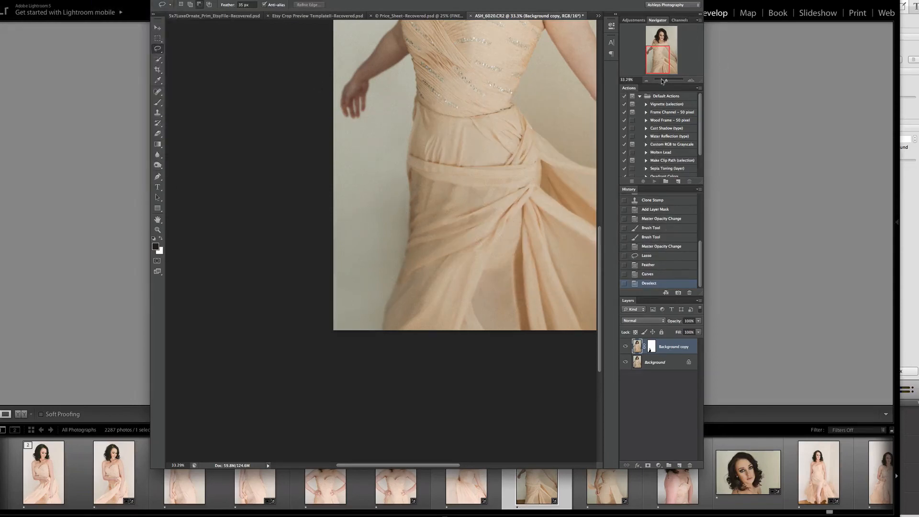
- View the whole portrait and compare the original ASH_6020.CR2 state with Snapshot 2 in the history
drag(662, 80, 666, 81)
scroll(661, 239, up, 10)
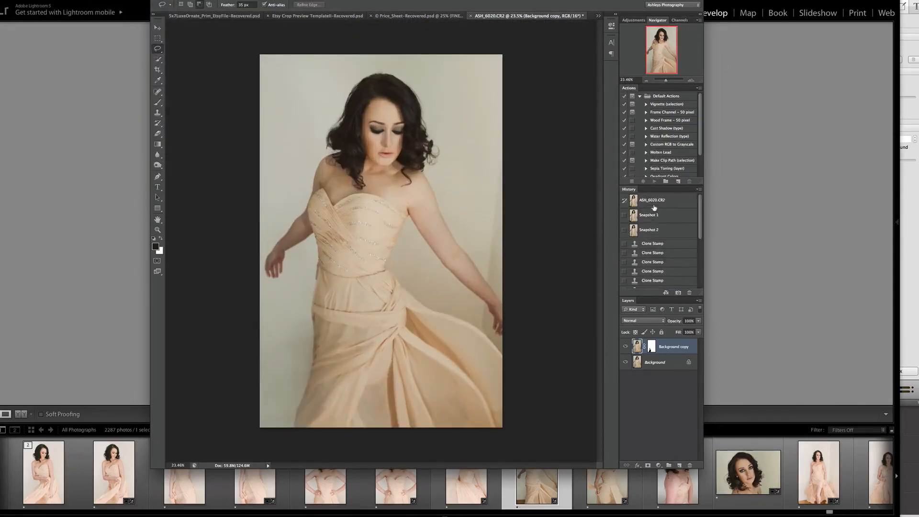
click(652, 201)
click(660, 231)
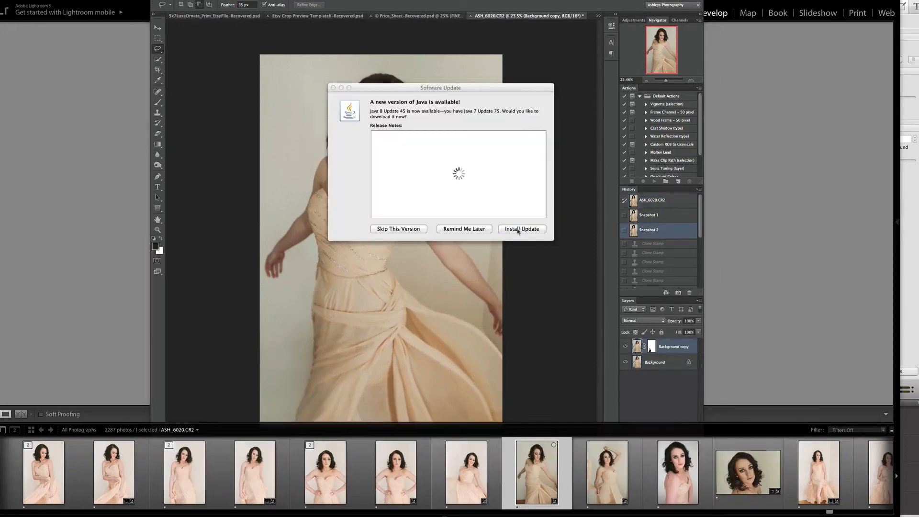
click(518, 230)
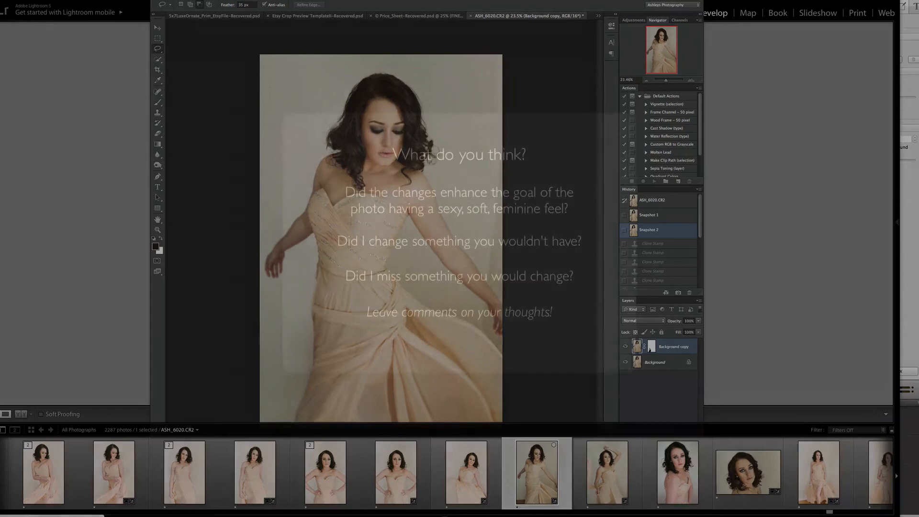
click(830, 1)
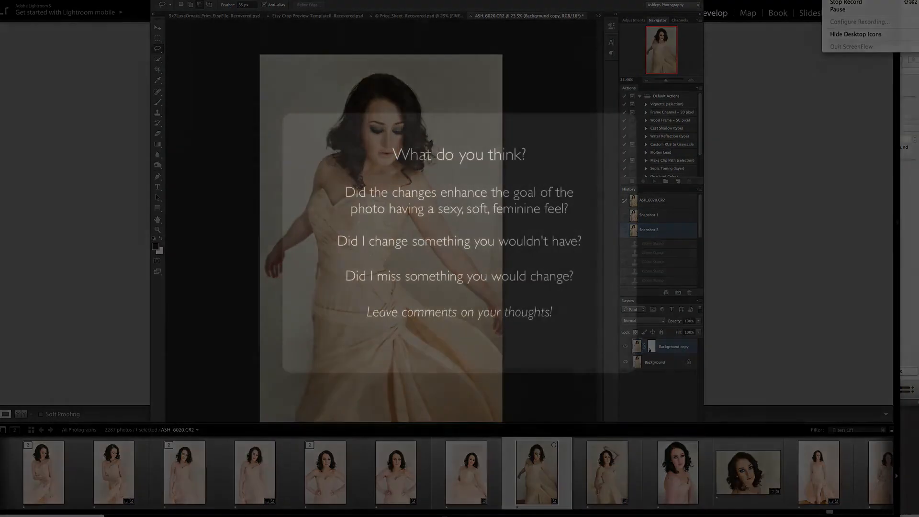